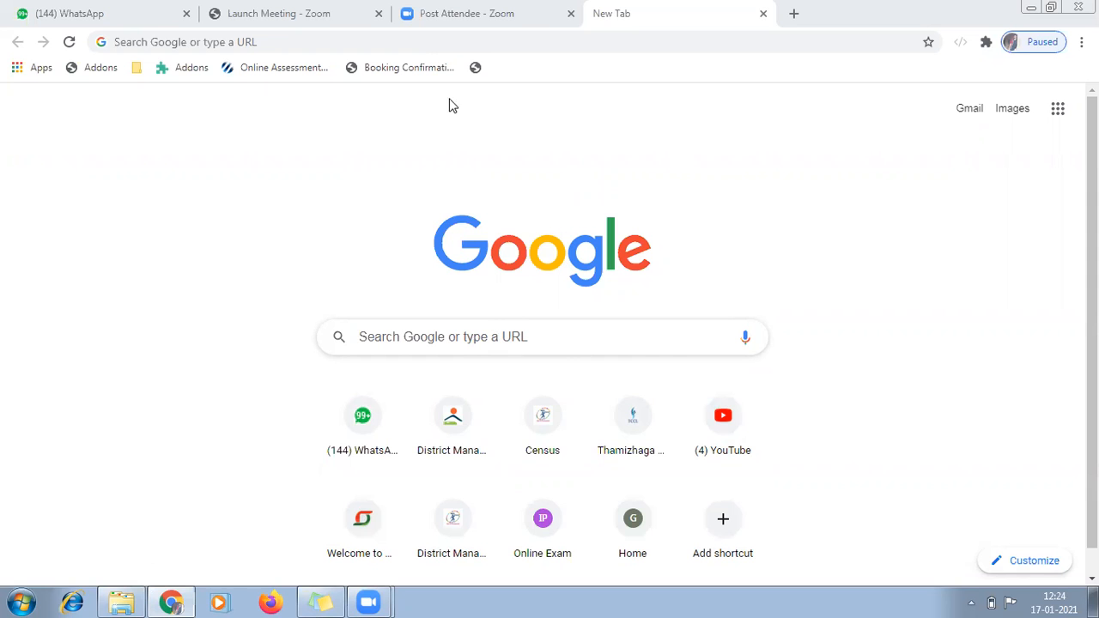
Step: Open Programs and Features in Control Panel to list the installed programs
{"action": "left_click", "coordinate": [1031, 7]}
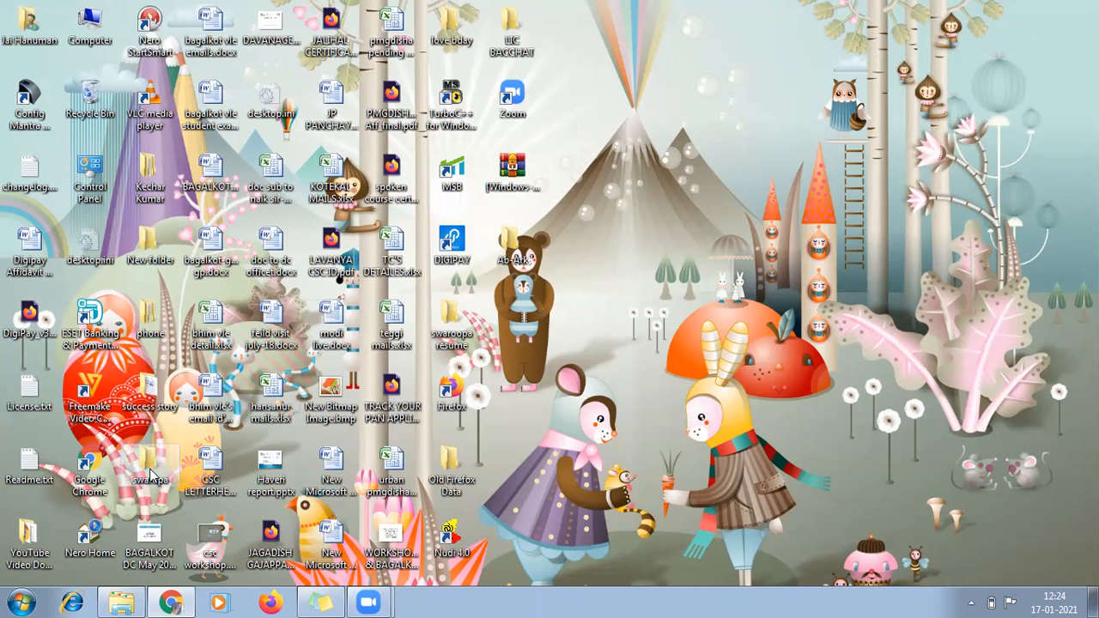
{"action": "left_click", "coordinate": [17, 600]}
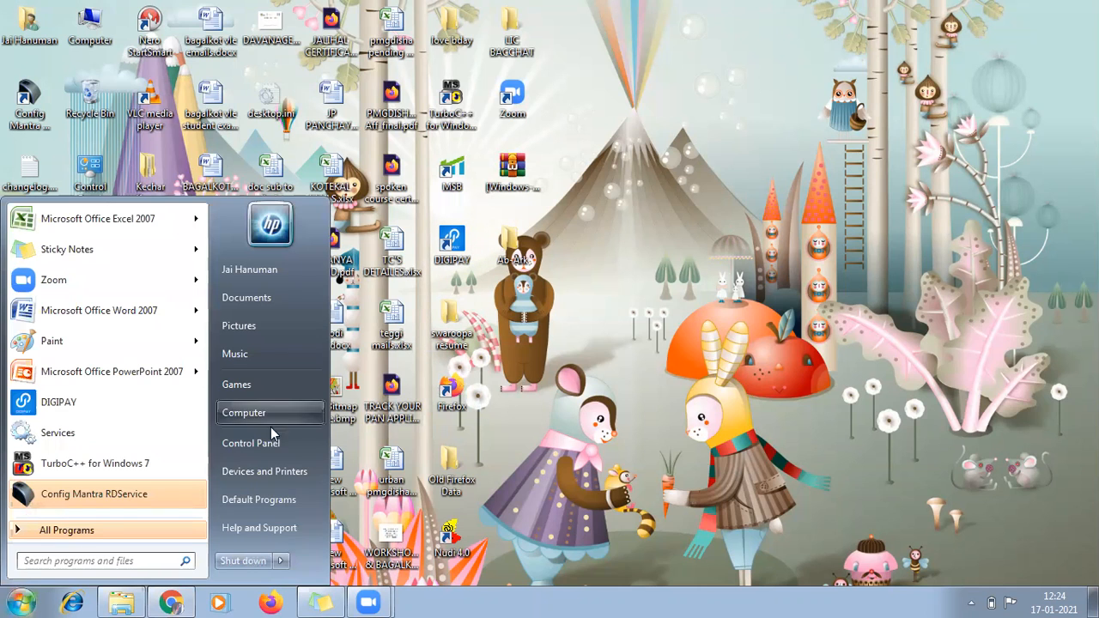
{"action": "left_click", "coordinate": [250, 445]}
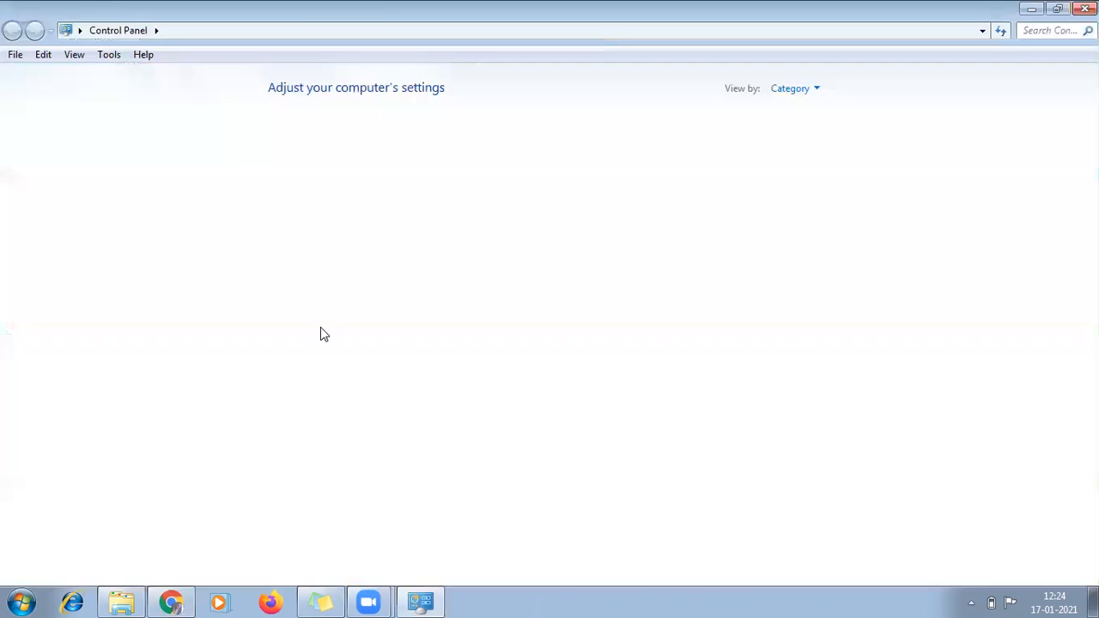
{"action": "left_click", "coordinate": [351, 323]}
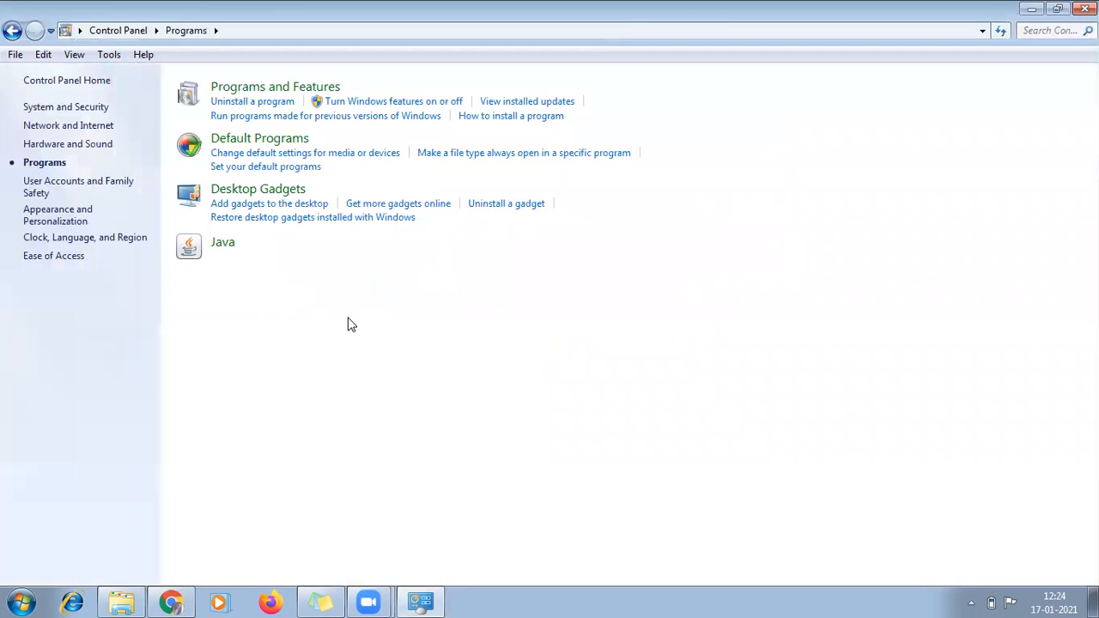
{"action": "left_click", "coordinate": [239, 89]}
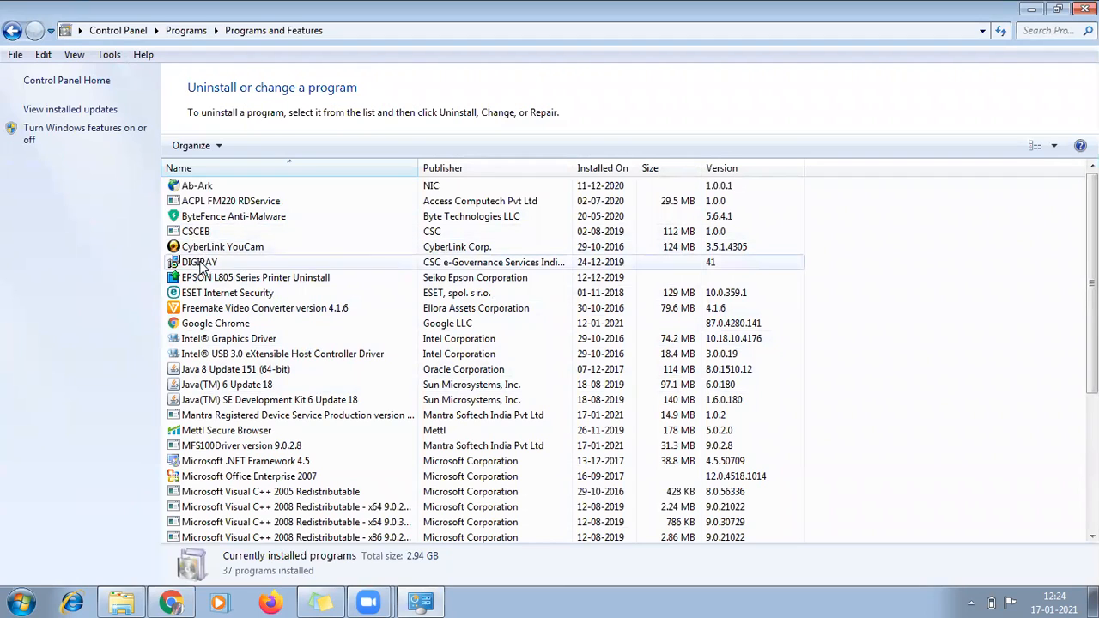
Step: Uninstall DIGIPAY from the computer and close Control Panel
{"action": "left_click", "coordinate": [201, 263]}
{"action": "left_click", "coordinate": [253, 151]}
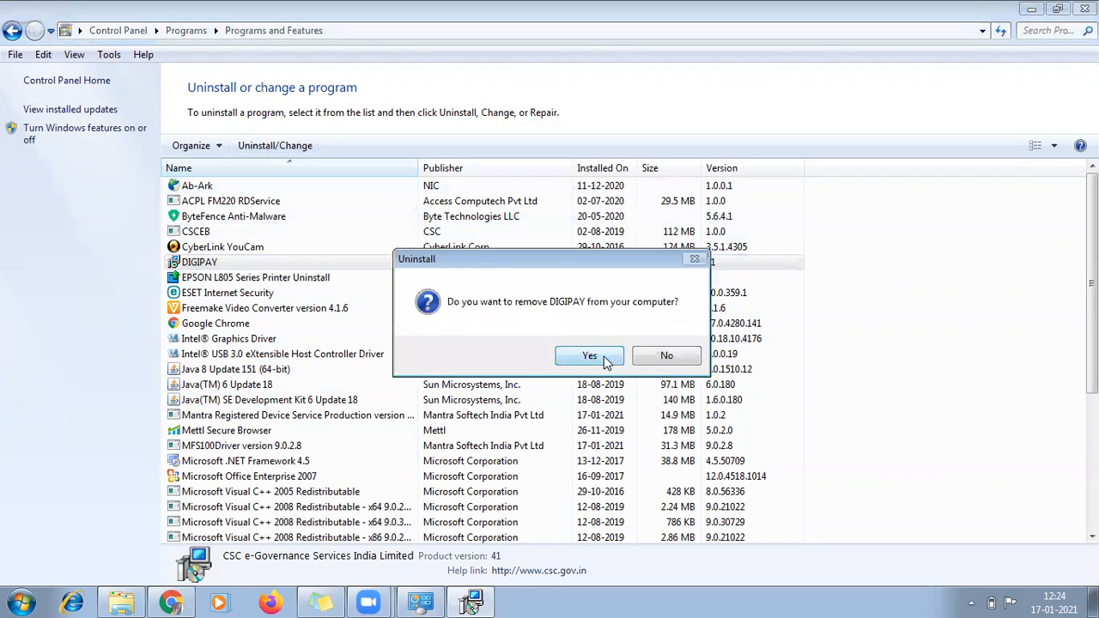
{"action": "left_click", "coordinate": [604, 355]}
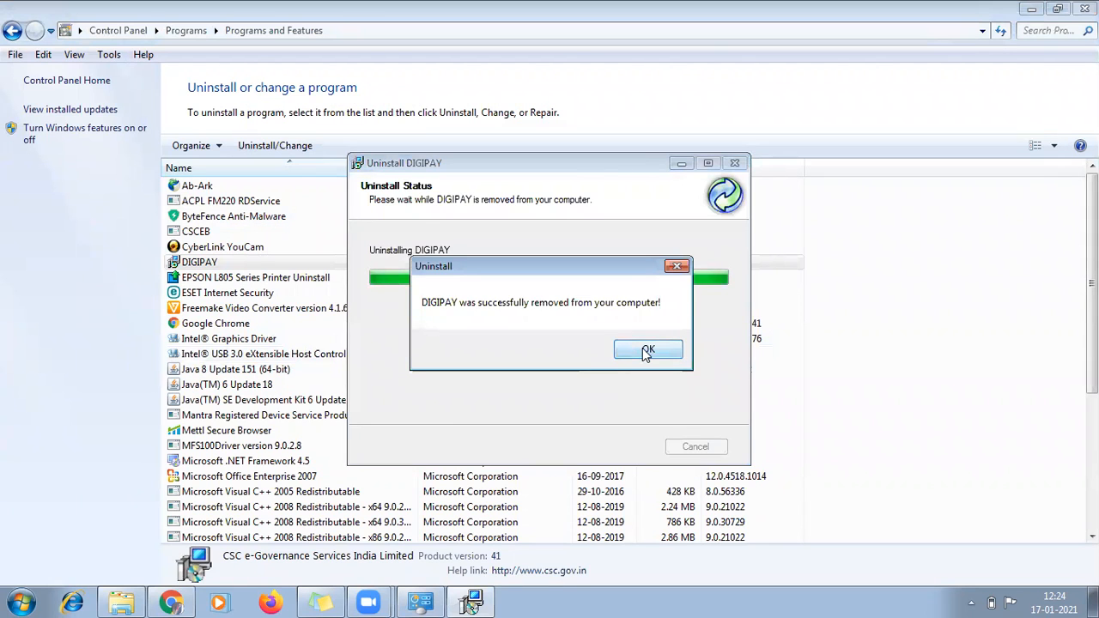
{"action": "left_click", "coordinate": [645, 350]}
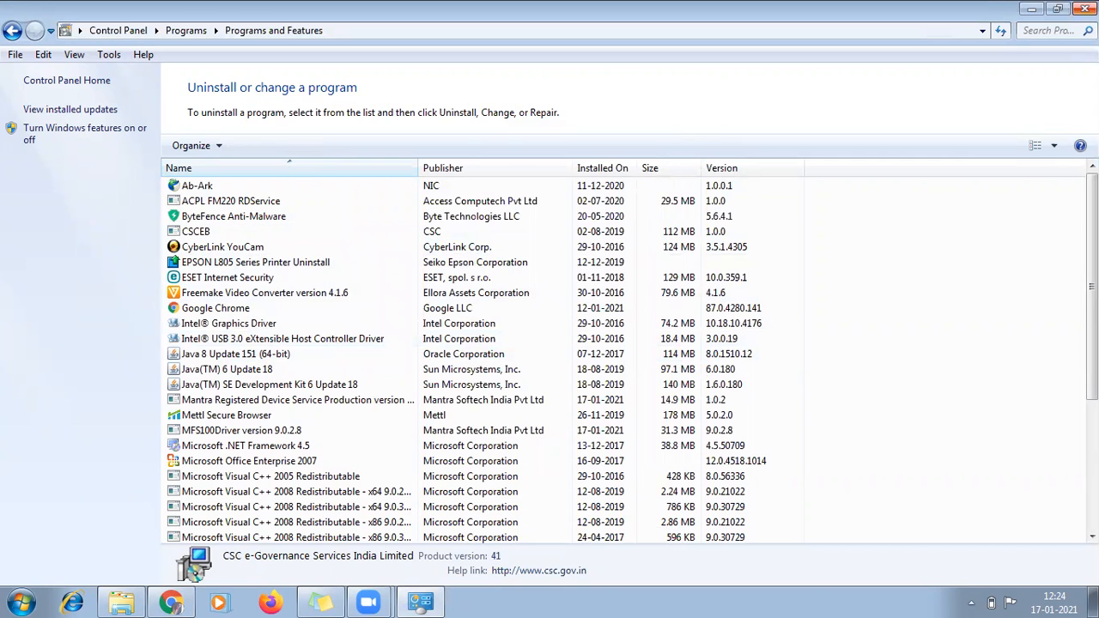
{"action": "left_click", "coordinate": [1086, 9]}
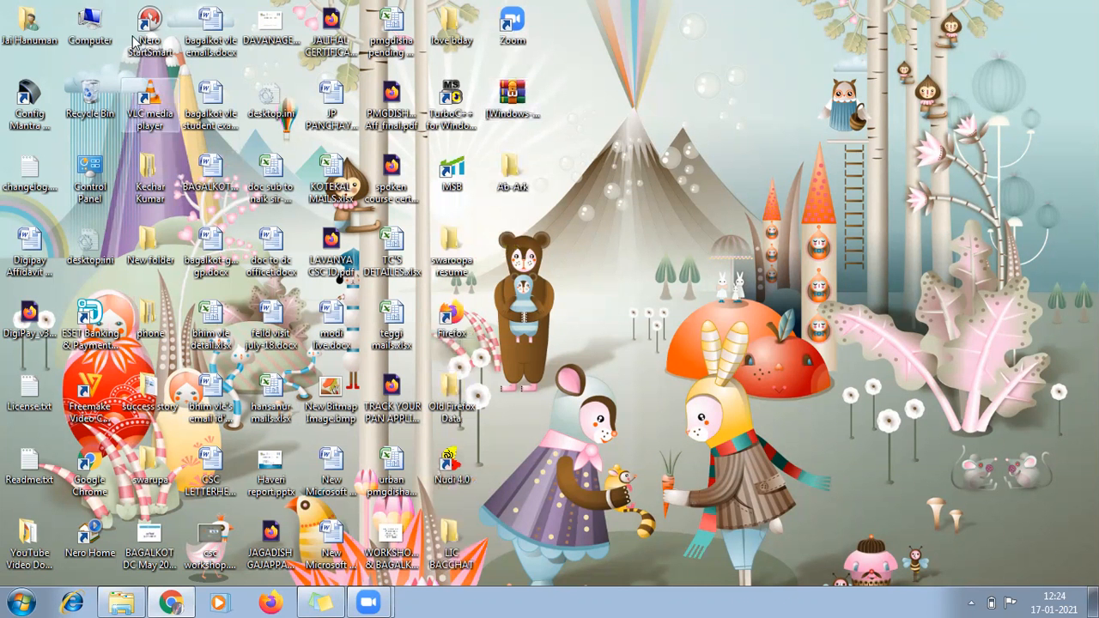
Step: Delete the CSC e-Governance Services India Limited folder from the Local Disk (C) drive and close the folder window
{"action": "double_click", "coordinate": [89, 26]}
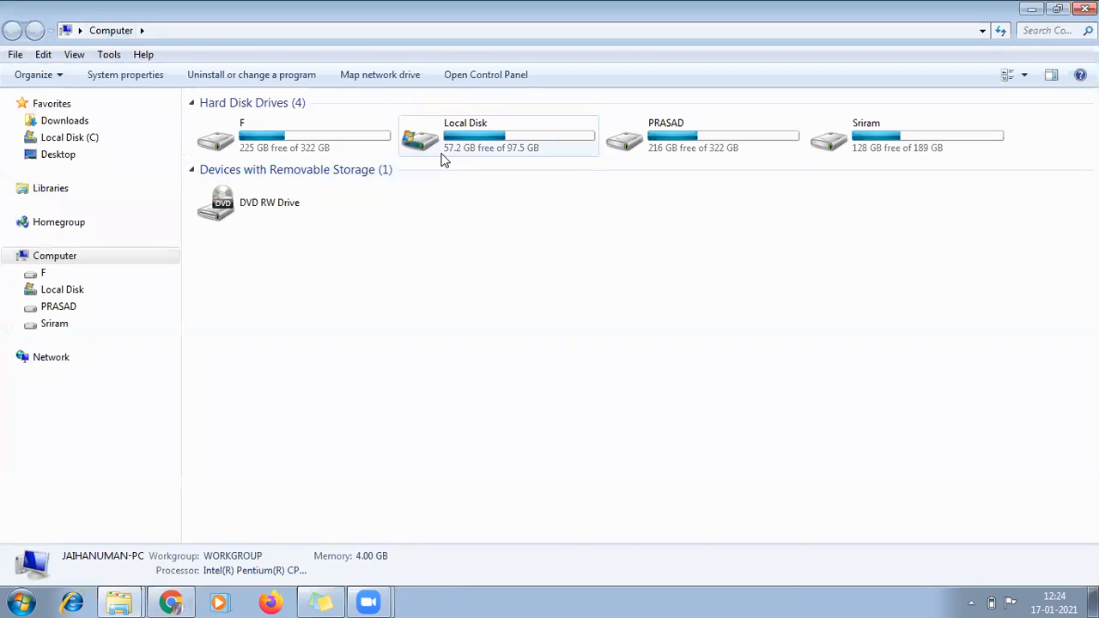
{"action": "double_click", "coordinate": [444, 156]}
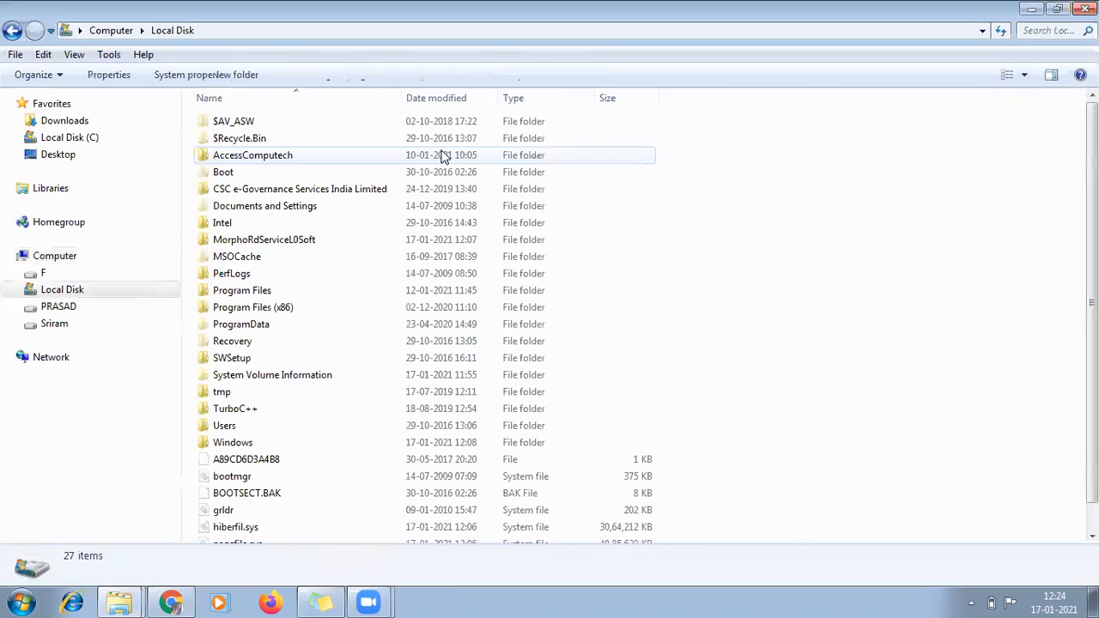
{"action": "left_click", "coordinate": [296, 192]}
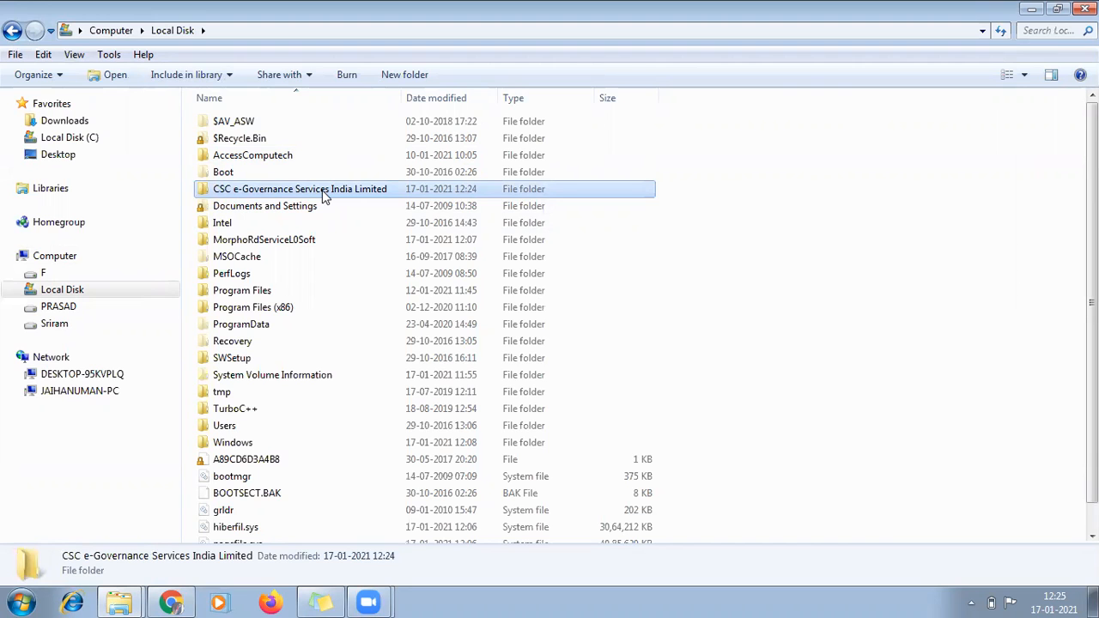
{"action": "key", "text": "Delete"}
{"action": "key", "text": "Return"}
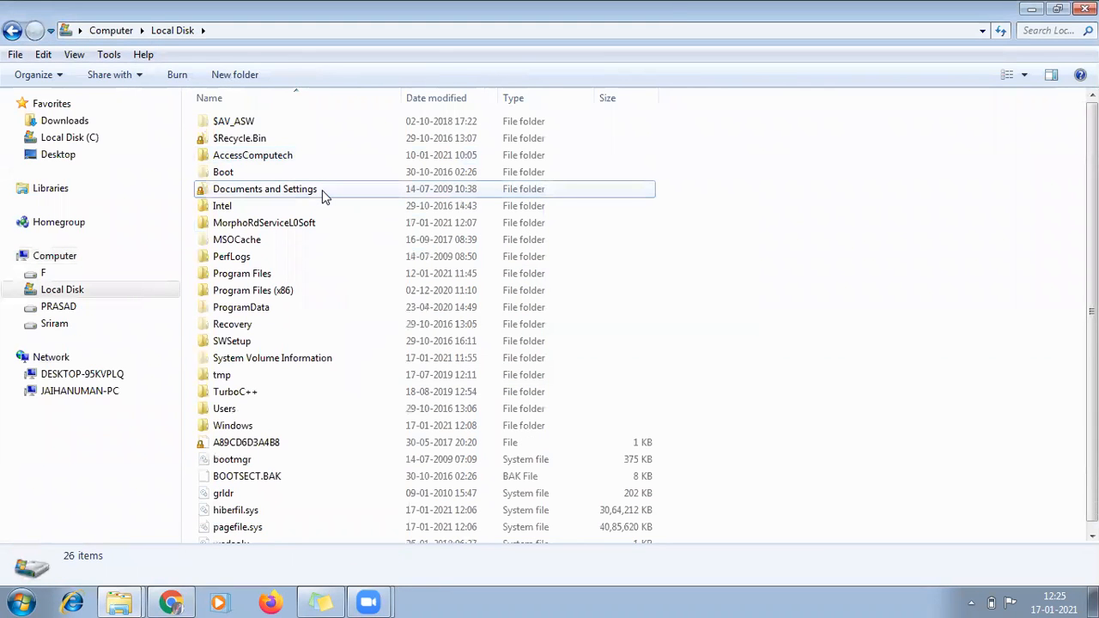
{"action": "left_click", "coordinate": [1086, 8]}
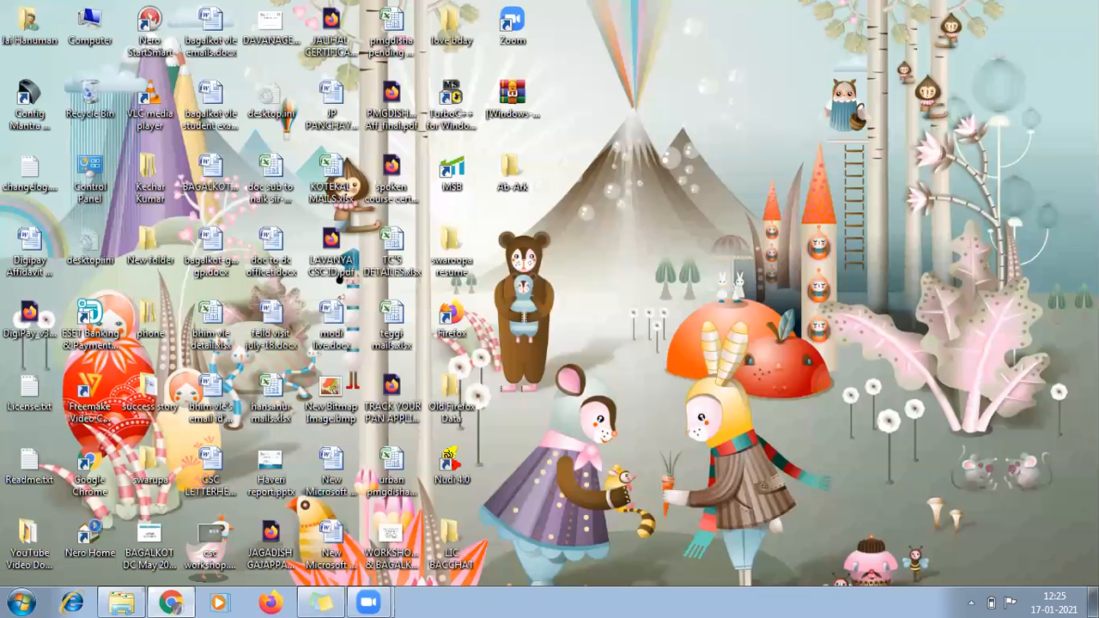
Step: Switch to Chrome, search Google for digipay and open the DigiPay - CSC website at digipay.csccloud.in
{"action": "left_click", "coordinate": [171, 602]}
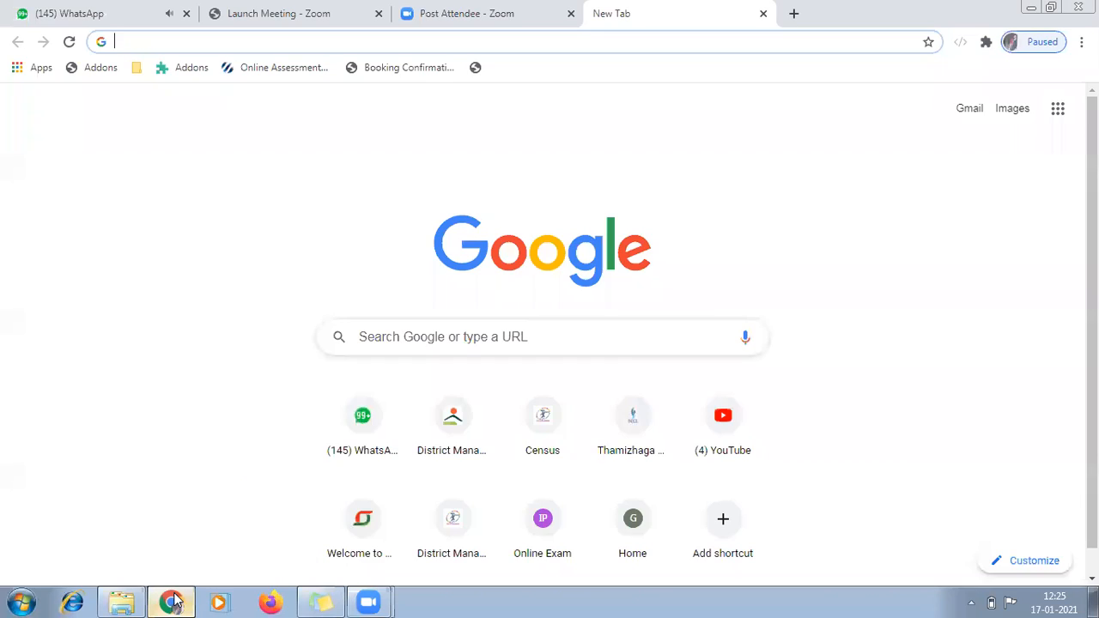
{"action": "left_click", "coordinate": [369, 331]}
{"action": "type", "text": "d"}
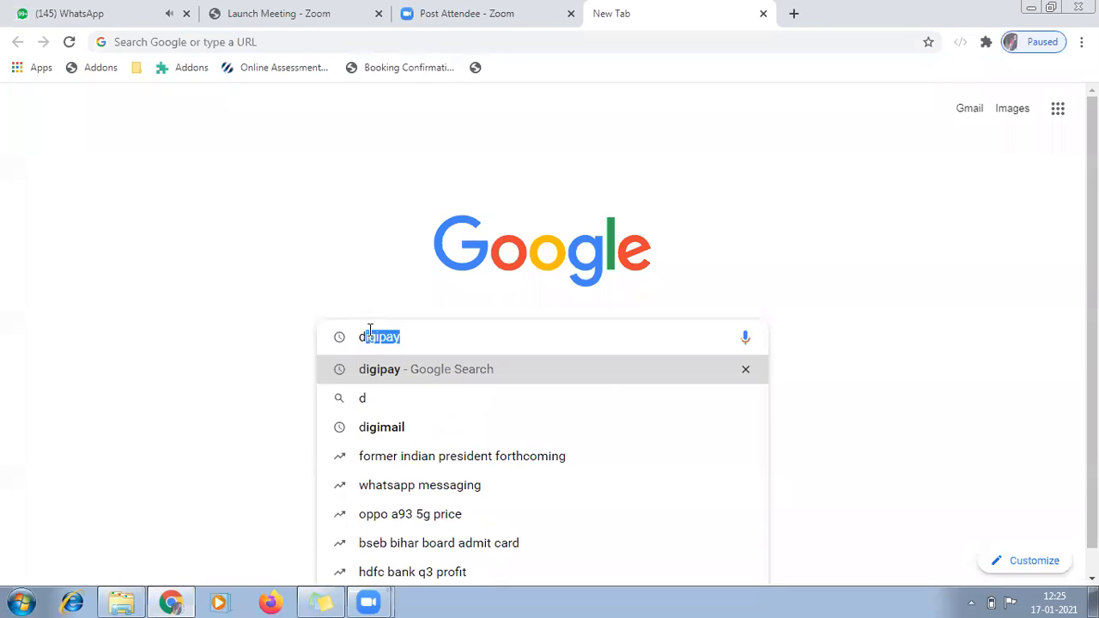
{"action": "type", "text": "igipay"}
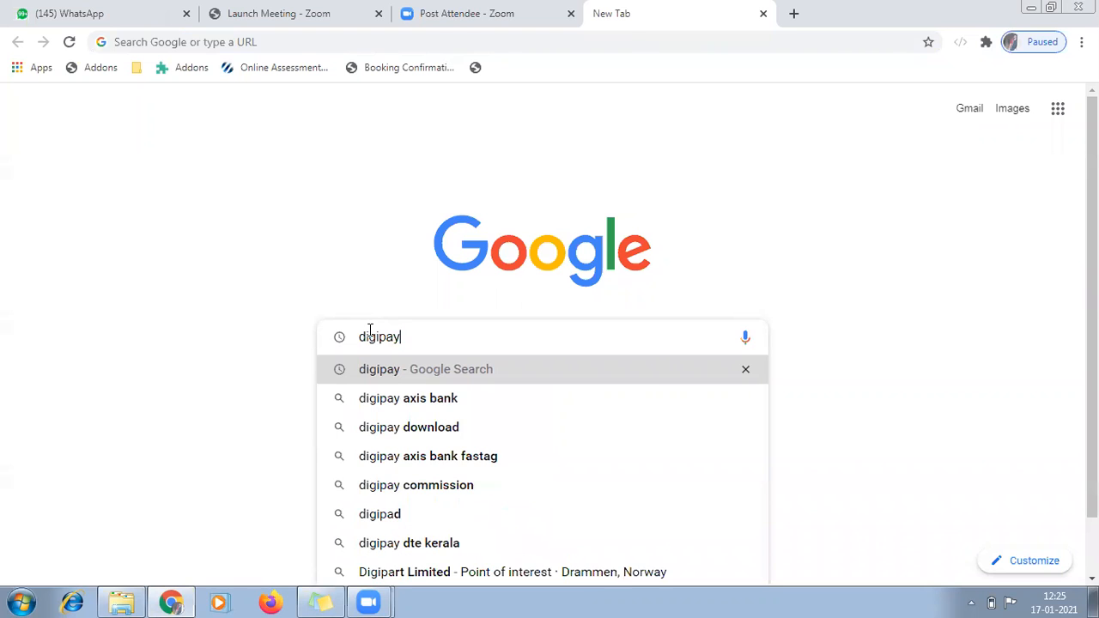
{"action": "key", "text": "Return"}
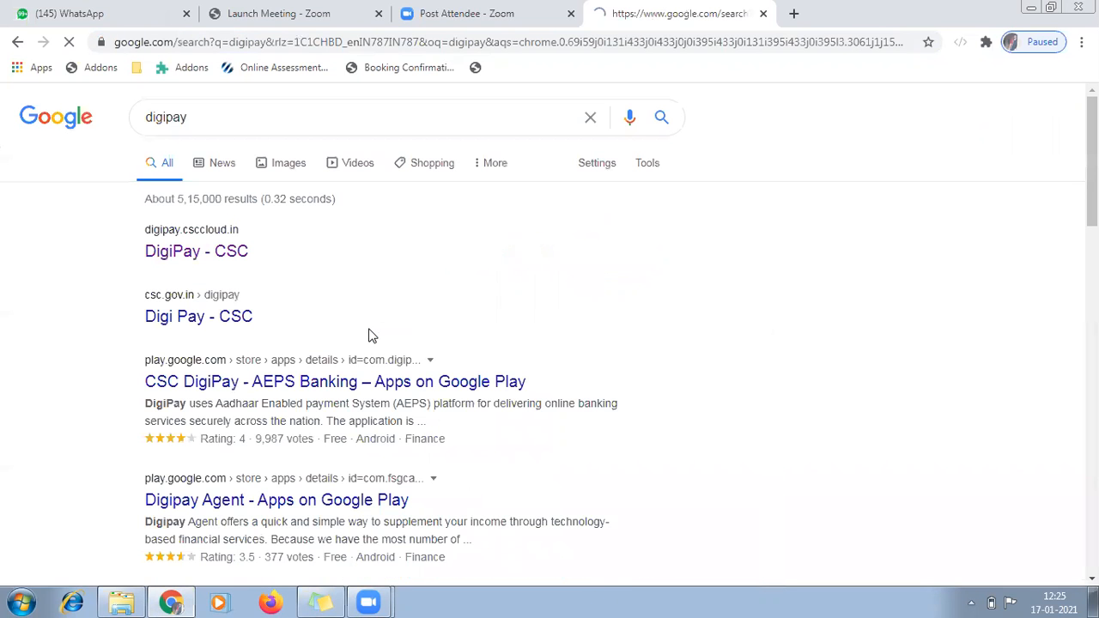
{"action": "left_click", "coordinate": [167, 258]}
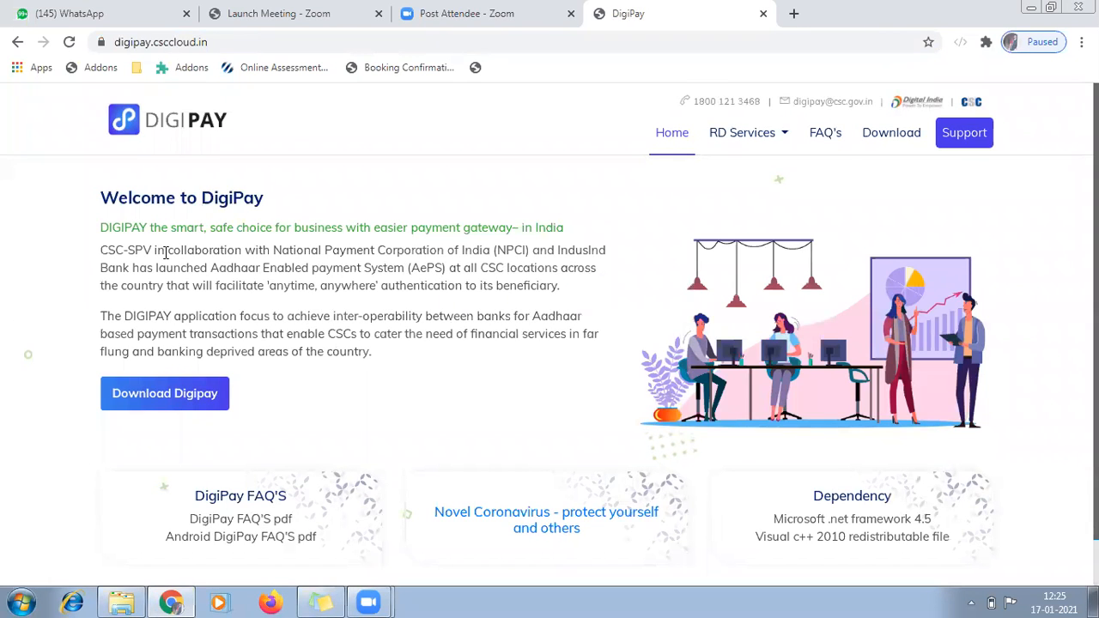
Step: Download the DigiPay (v4.6) for Windows setup archive from the Download Digipay page
{"action": "left_click", "coordinate": [178, 402]}
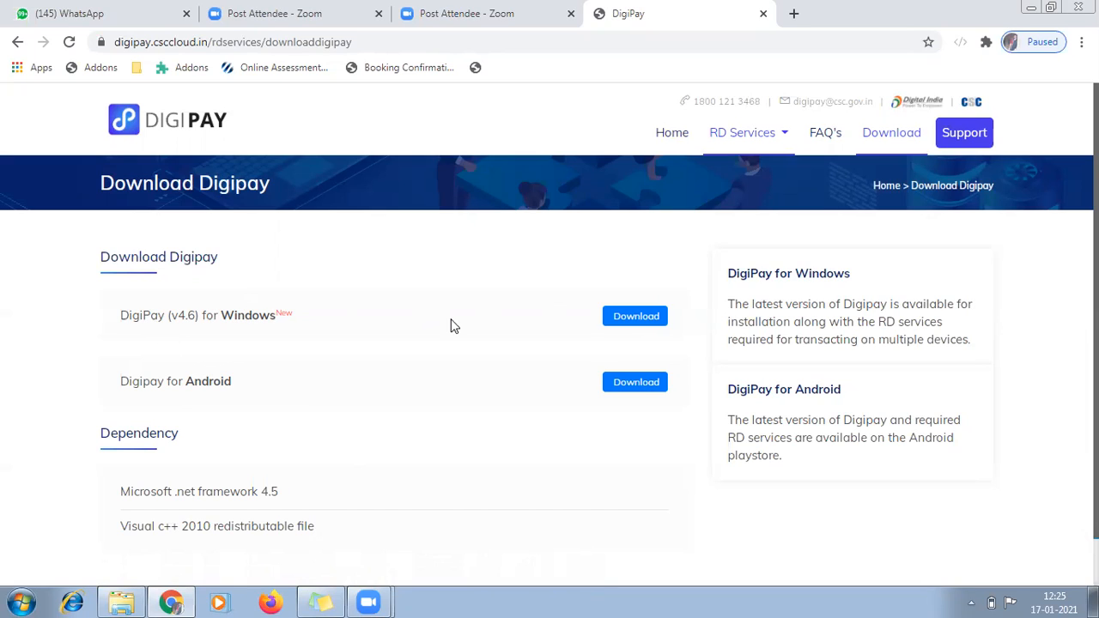
{"action": "left_click", "coordinate": [648, 322]}
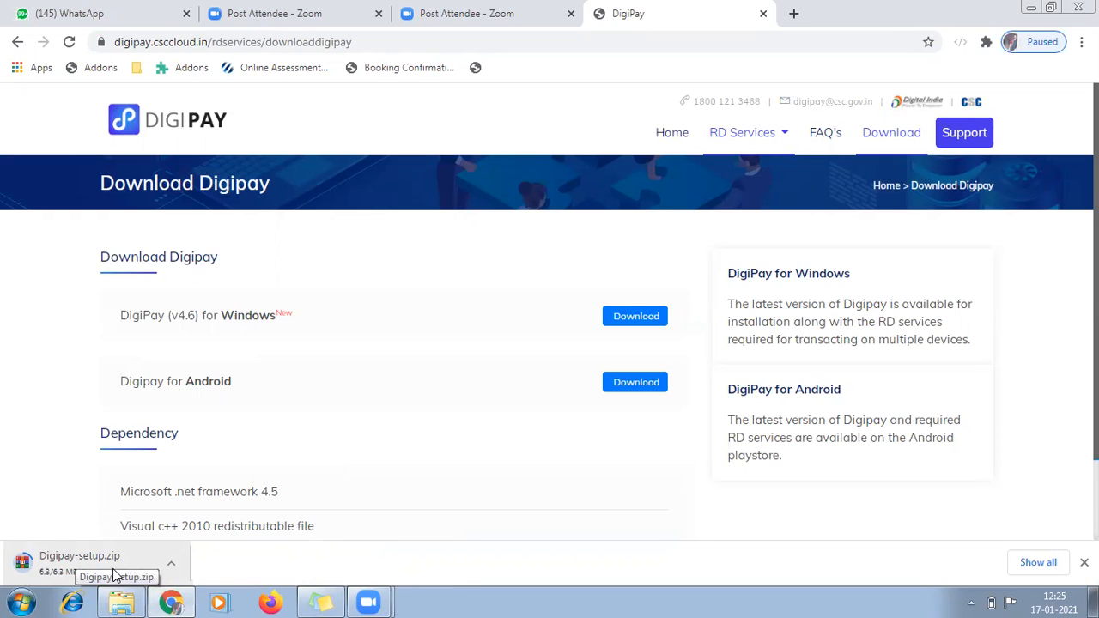
{"action": "left_click", "coordinate": [114, 574]}
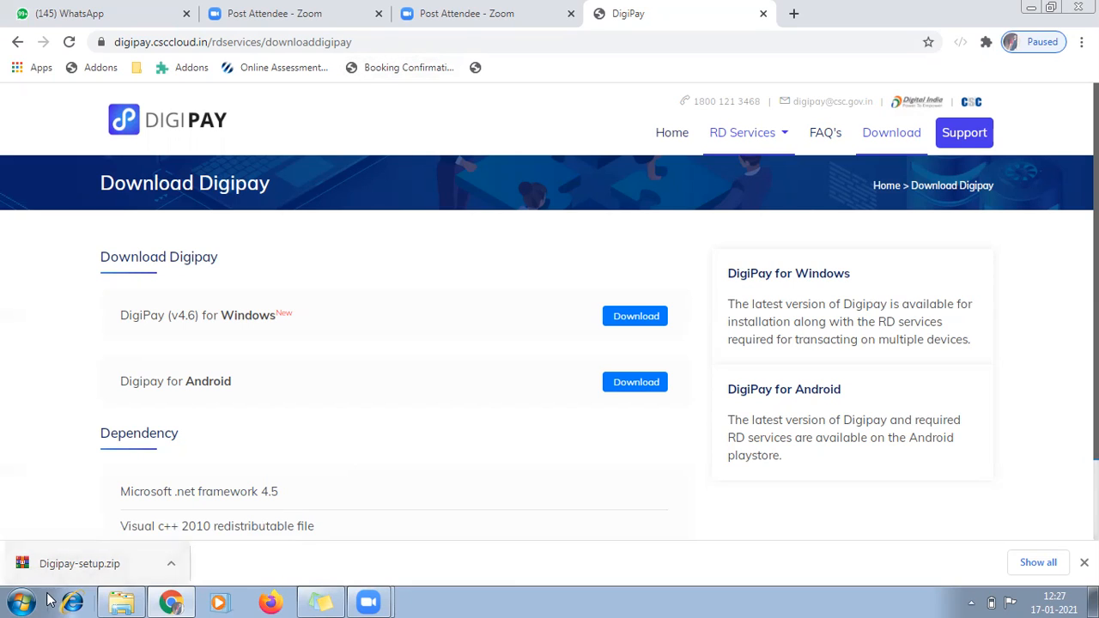
Step: Open the downloaded Digipay-setup.zip archive, dismiss the WinRAR licence reminder and run the DigiPay setup application inside it
{"action": "left_click", "coordinate": [86, 570]}
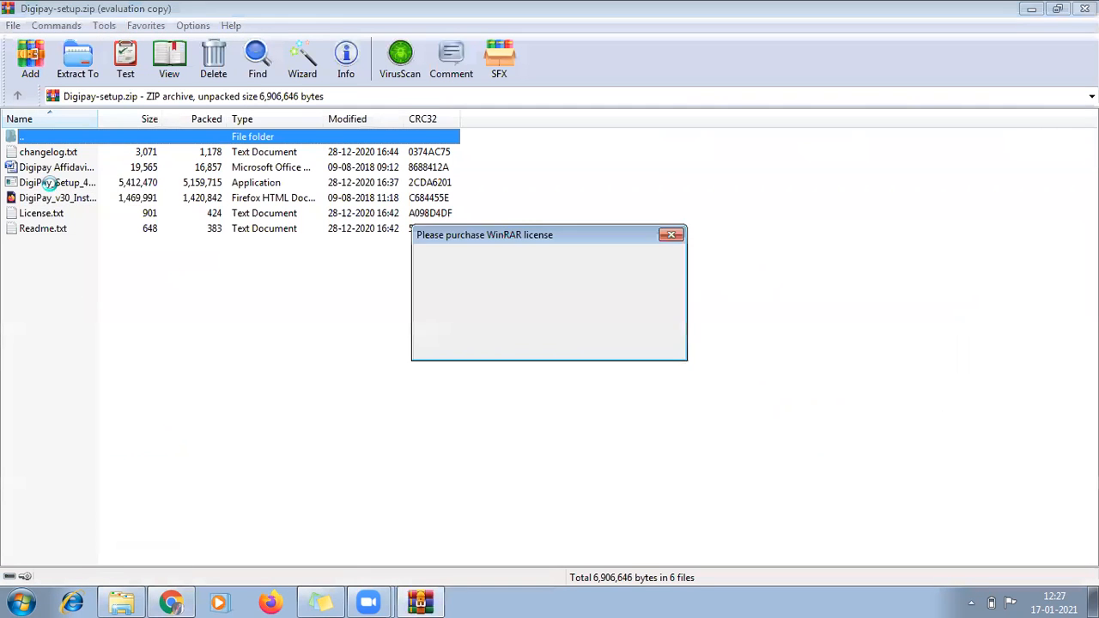
{"action": "left_click", "coordinate": [680, 232]}
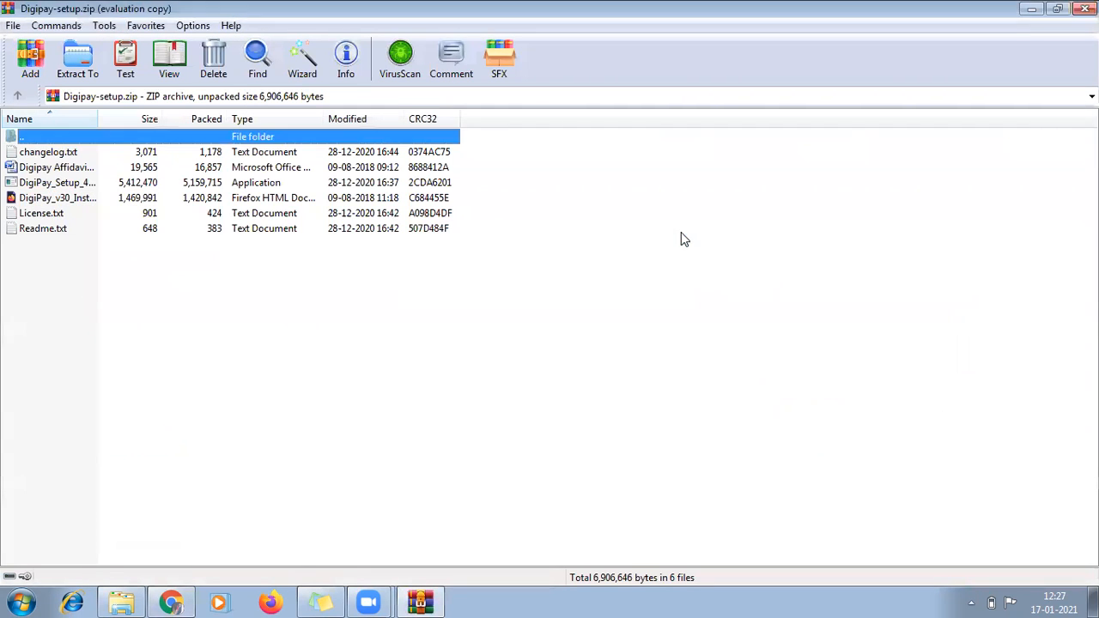
{"action": "left_click", "coordinate": [92, 184]}
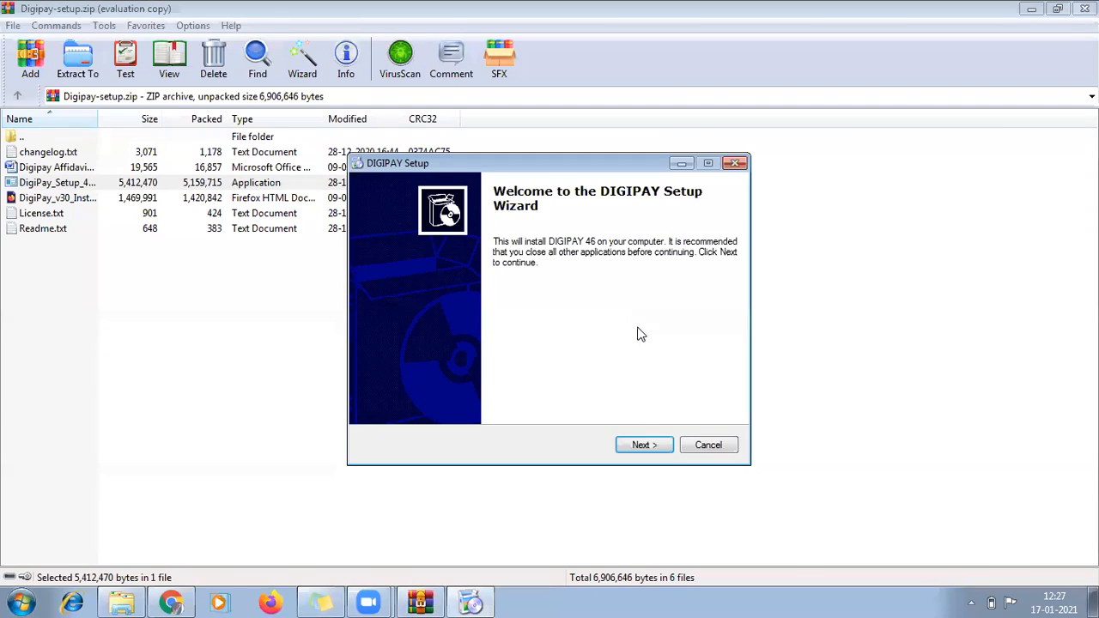
Step: Install DIGIPAY 46 by going through the setup wizard with its default options and finish it
{"action": "left_click", "coordinate": [644, 445]}
{"action": "left_click", "coordinate": [644, 445]}
{"action": "left_click", "coordinate": [644, 444]}
{"action": "left_click", "coordinate": [644, 445]}
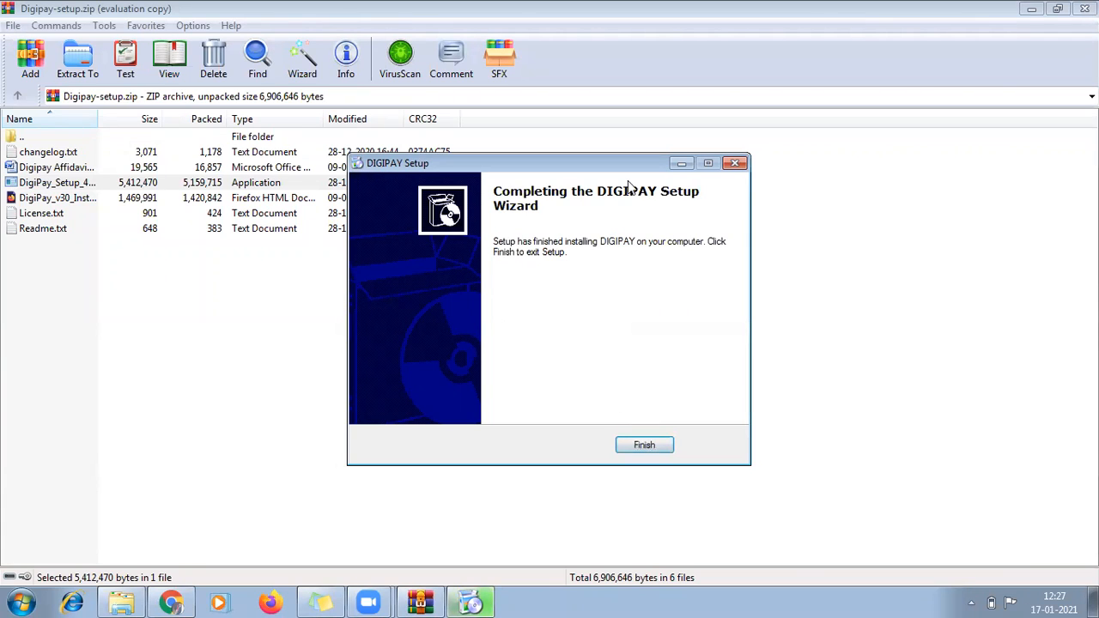
{"action": "left_click", "coordinate": [643, 444]}
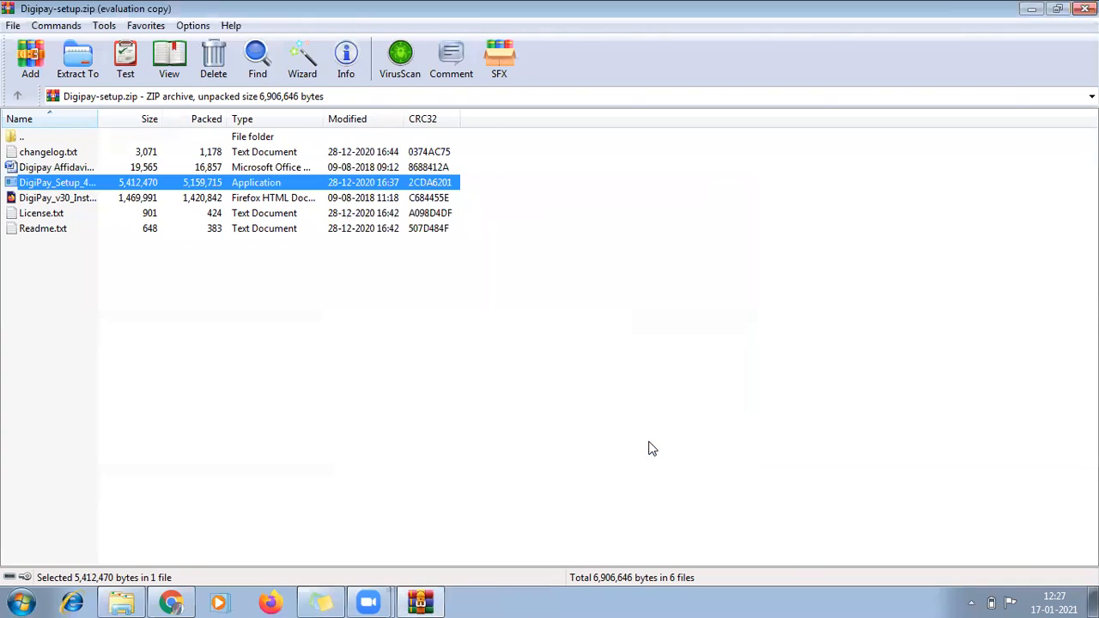
Step: Minimize the open windows, launch DIGIPAY from the desktop and ignore the ByteFence alert about digipay.exe
{"action": "left_click", "coordinate": [1028, 10]}
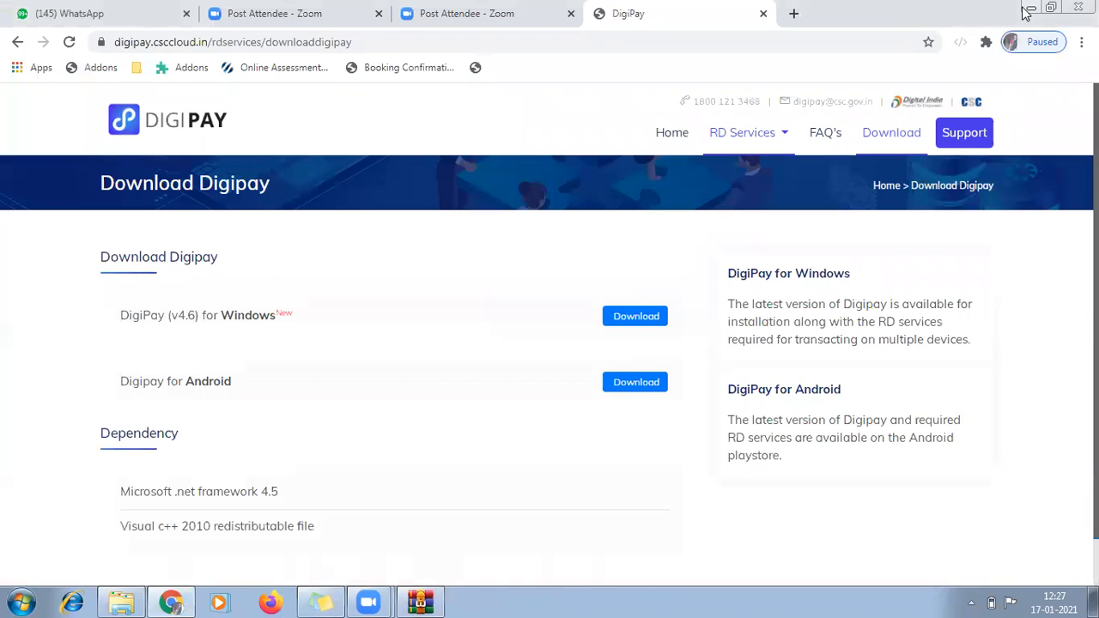
{"action": "left_click", "coordinate": [1031, 9]}
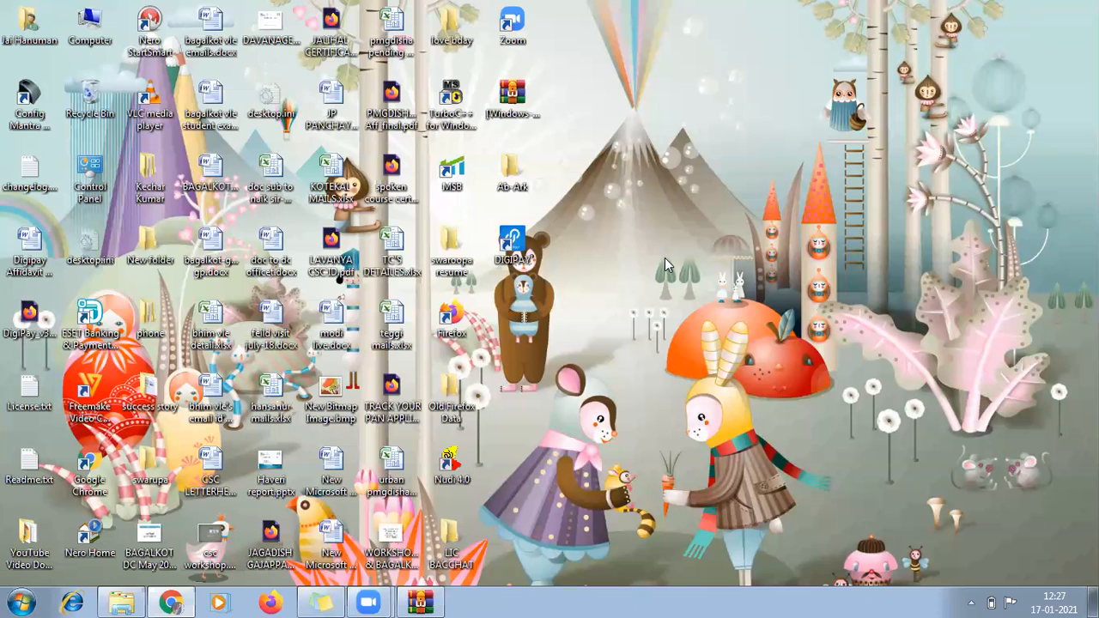
{"action": "left_click", "coordinate": [972, 601]}
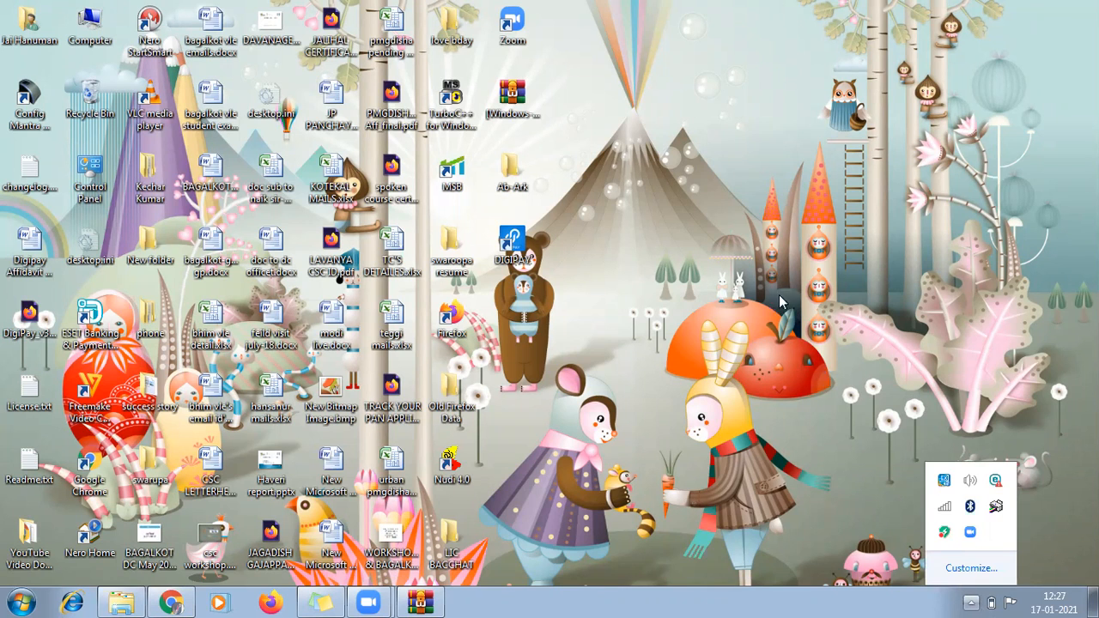
{"action": "left_click", "coordinate": [518, 236]}
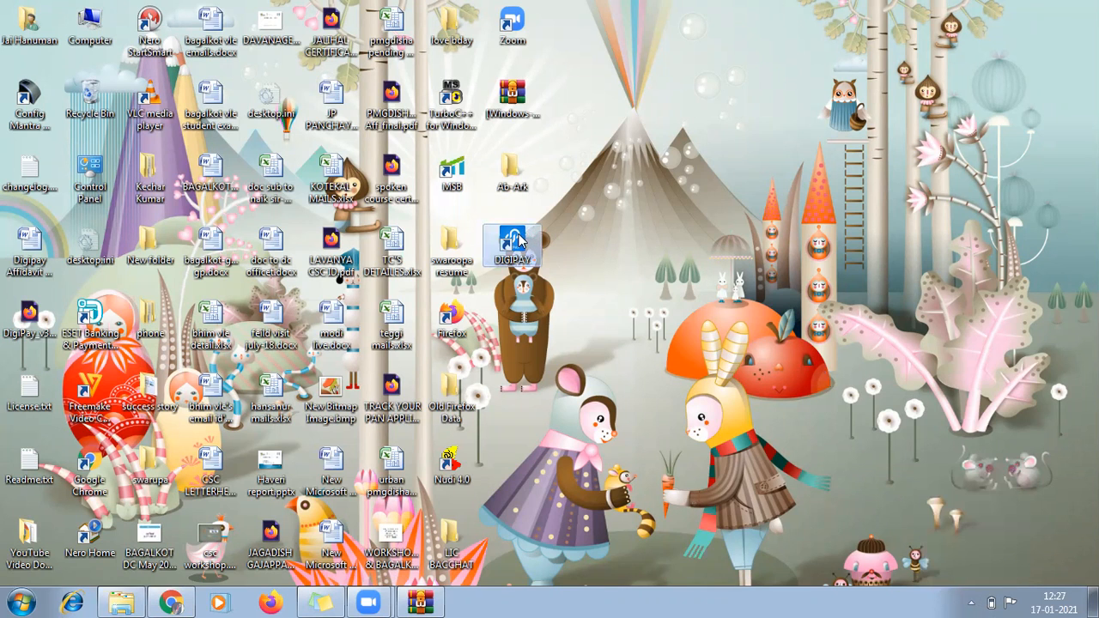
{"action": "double_click", "coordinate": [518, 241]}
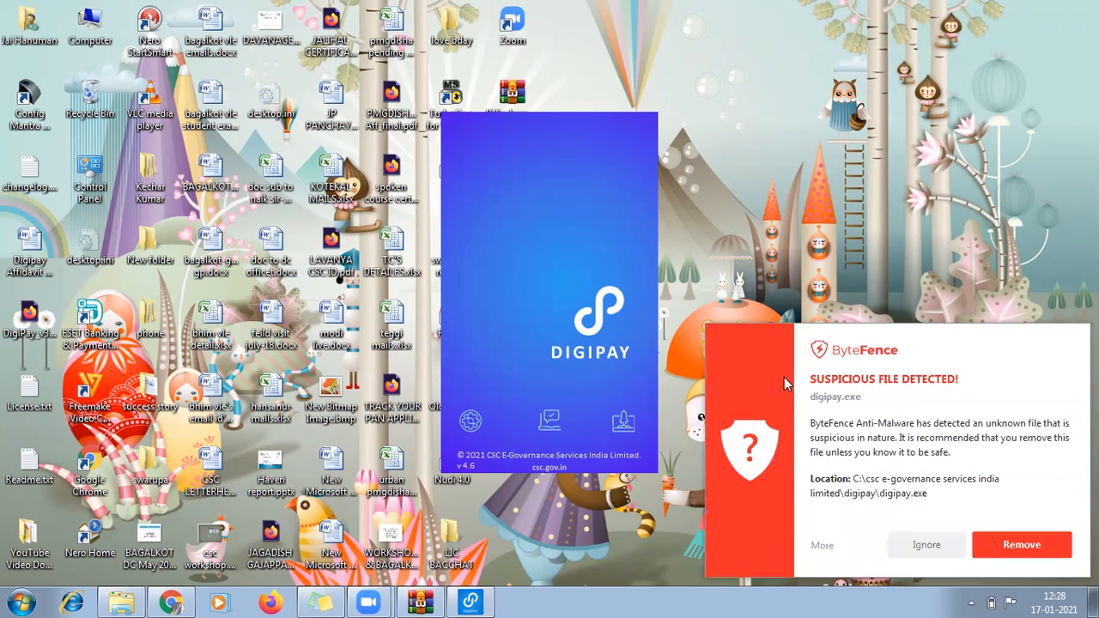
{"action": "left_click", "coordinate": [919, 550]}
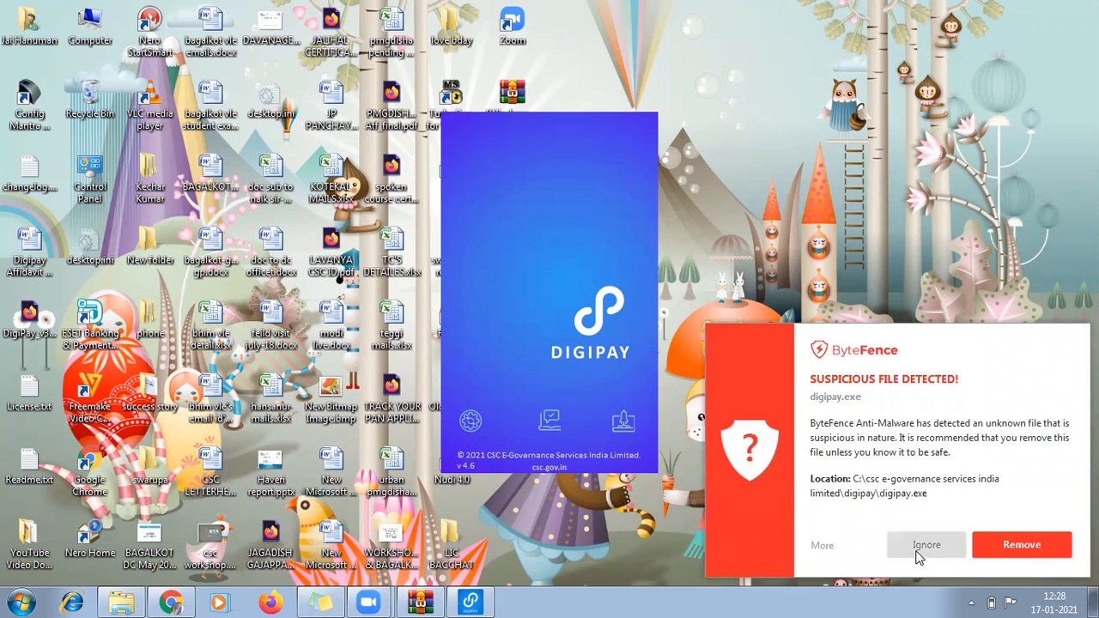
{"action": "left_click", "coordinate": [970, 497]}
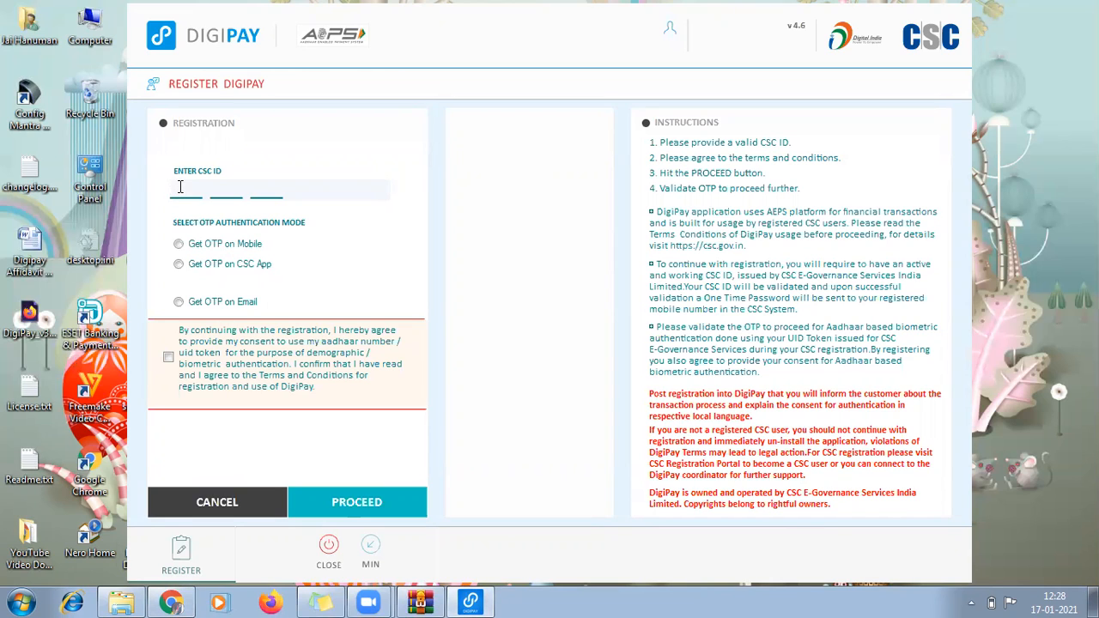
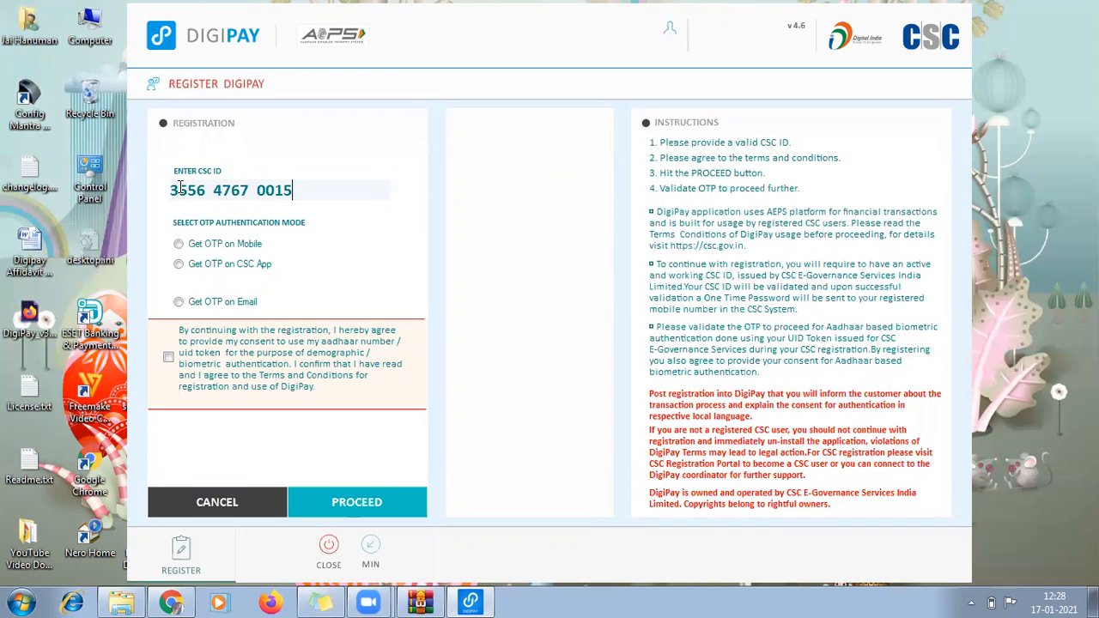
Step: Choose to get the OTP on mobile and re-enter the final digits of the operator's CSC ID
{"action": "left_click", "coordinate": [178, 244]}
{"action": "key", "text": "BackSpace"}
{"action": "key", "text": "BackSpace"}
{"action": "key", "text": "BackSpace"}
{"action": "key", "text": "BackSpace"}
{"action": "key", "text": "BackSpace"}
{"action": "key", "text": "BackSpace"}
{"action": "key", "text": "BackSpace"}
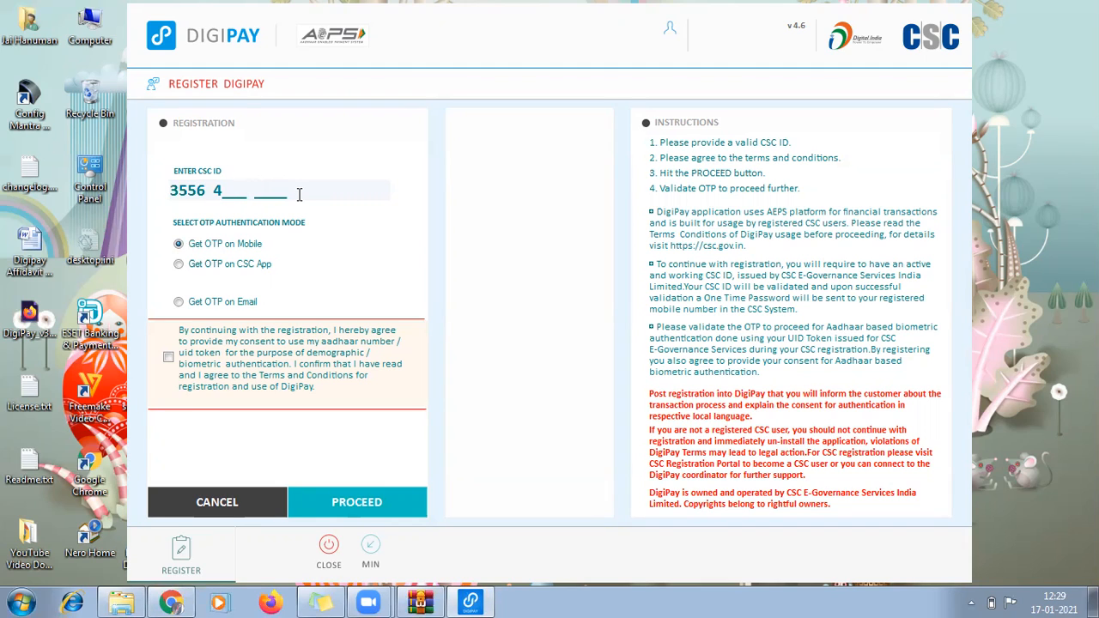
{"action": "type", "text": "6"}
{"action": "key", "text": "BackSpace"}
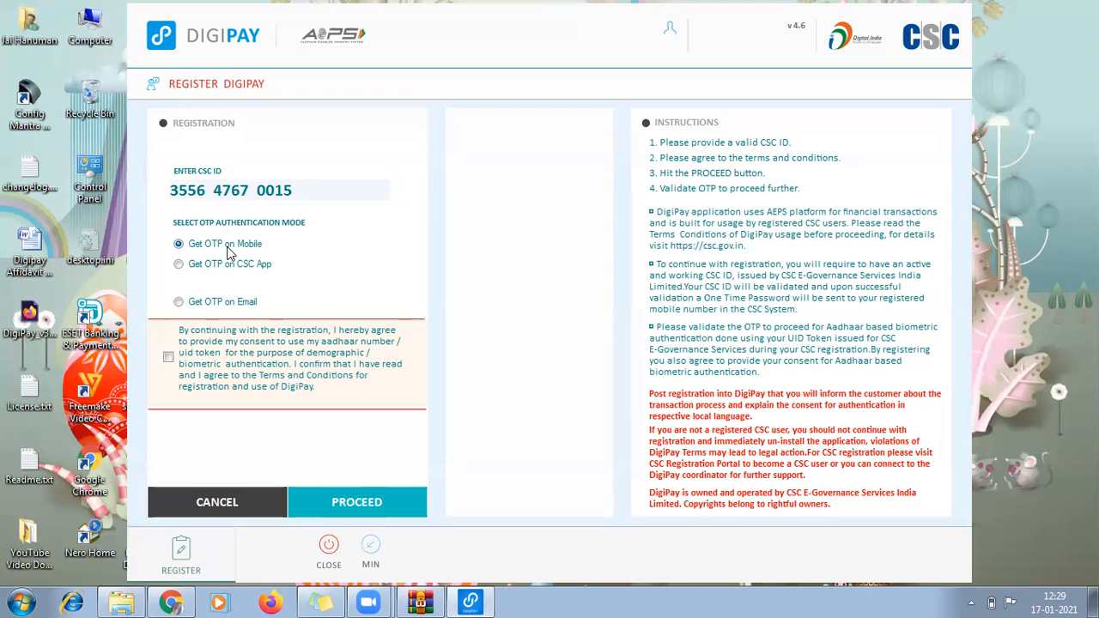
Step: Agree to the registration consent with Get OTP on Mobile selected, submit the OTP request and dismiss its notice
{"action": "left_click", "coordinate": [179, 301]}
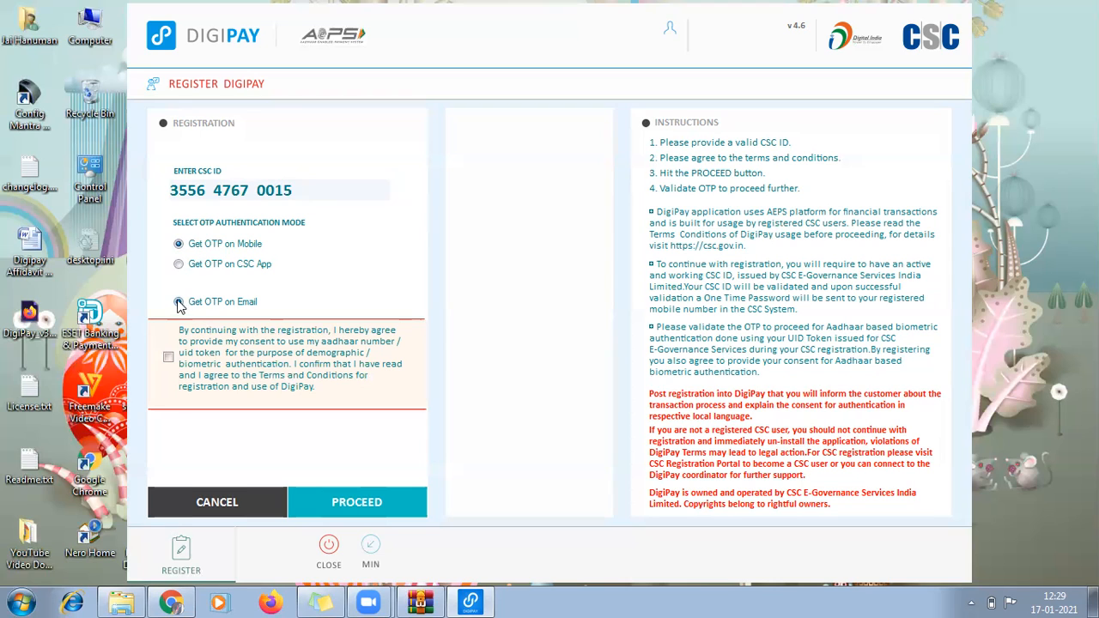
{"action": "left_click", "coordinate": [179, 244]}
{"action": "left_click", "coordinate": [168, 361]}
{"action": "left_click", "coordinate": [339, 499]}
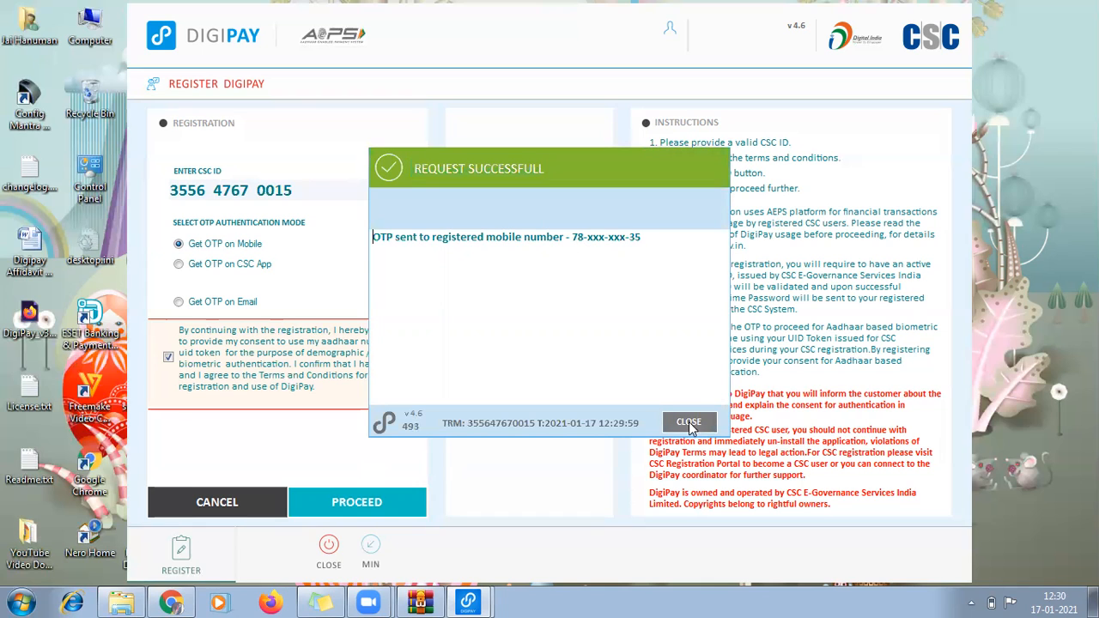
{"action": "left_click", "coordinate": [691, 426]}
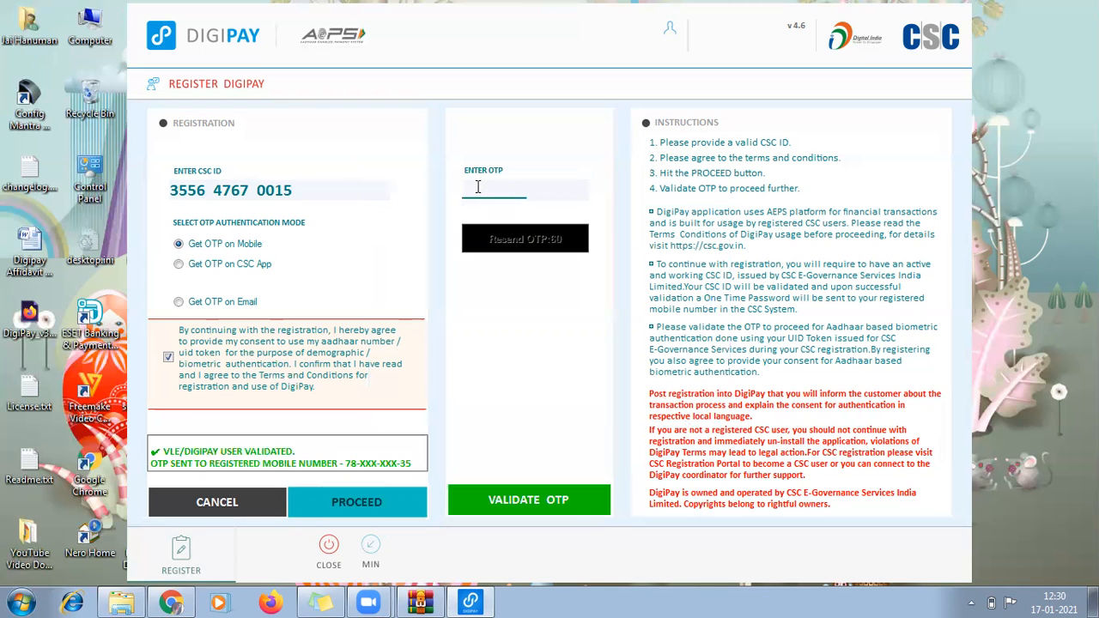
Step: Enter the received OTP in the registration form and validate it
{"action": "left_click", "coordinate": [472, 185]}
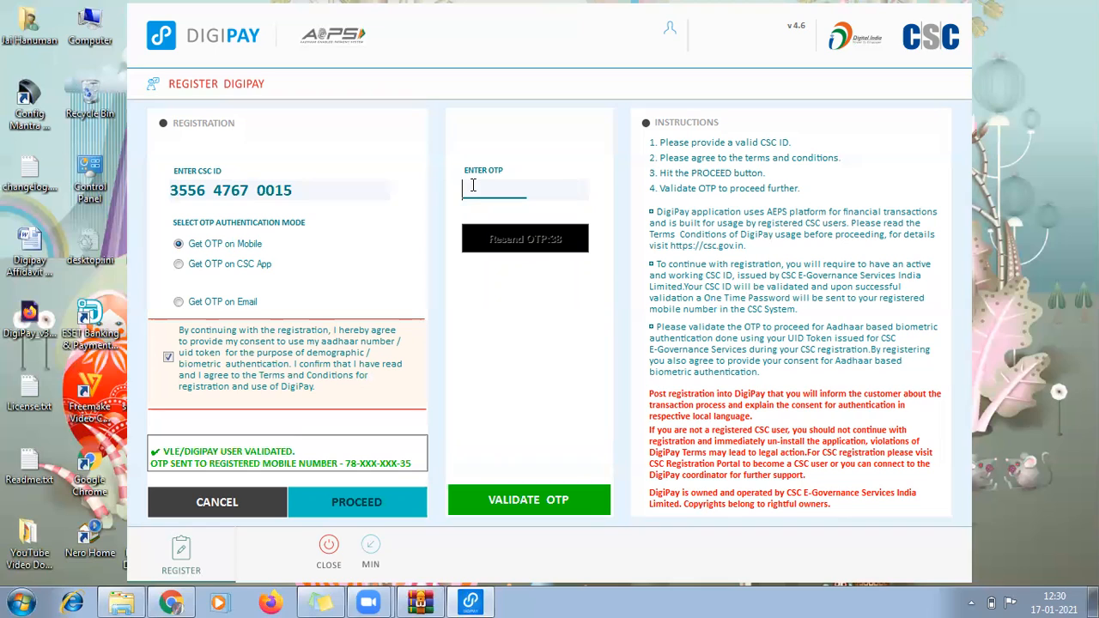
{"action": "left_click", "coordinate": [513, 502]}
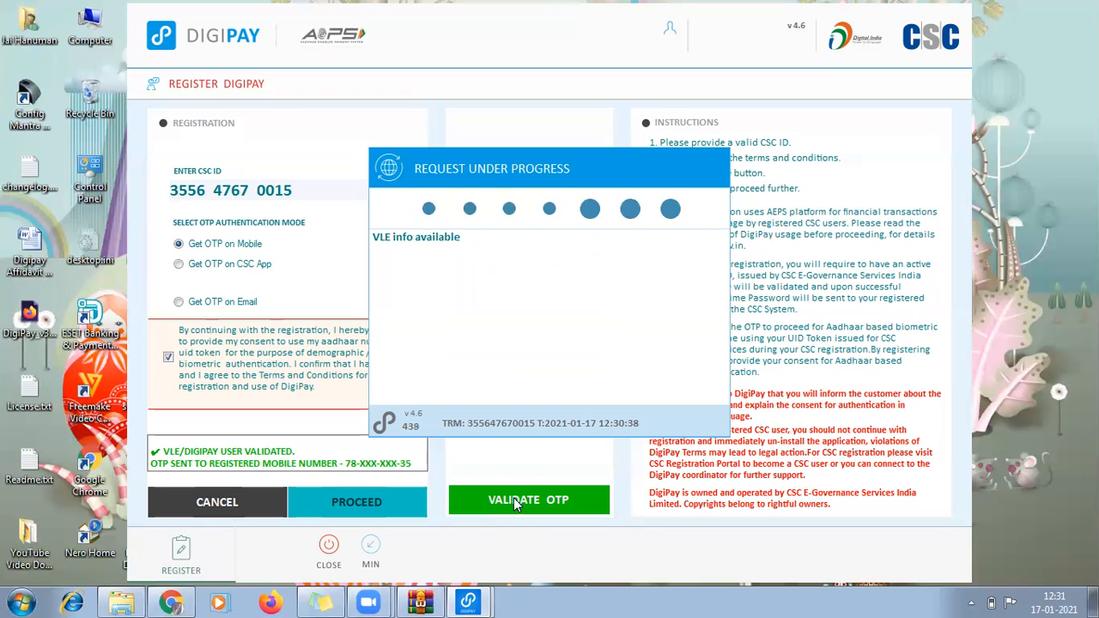
{"action": "left_click", "coordinate": [515, 502]}
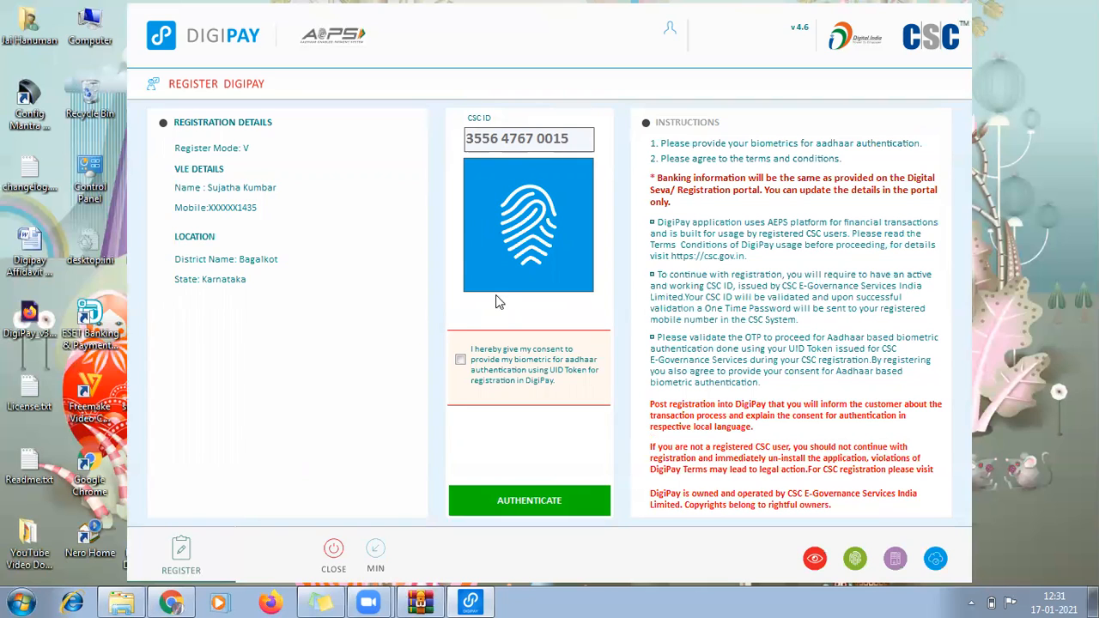
Step: Give consent for biometric Aadhaar authentication, authenticate to complete the registration and accept the application restart
{"action": "left_click", "coordinate": [461, 359]}
{"action": "left_click", "coordinate": [529, 503]}
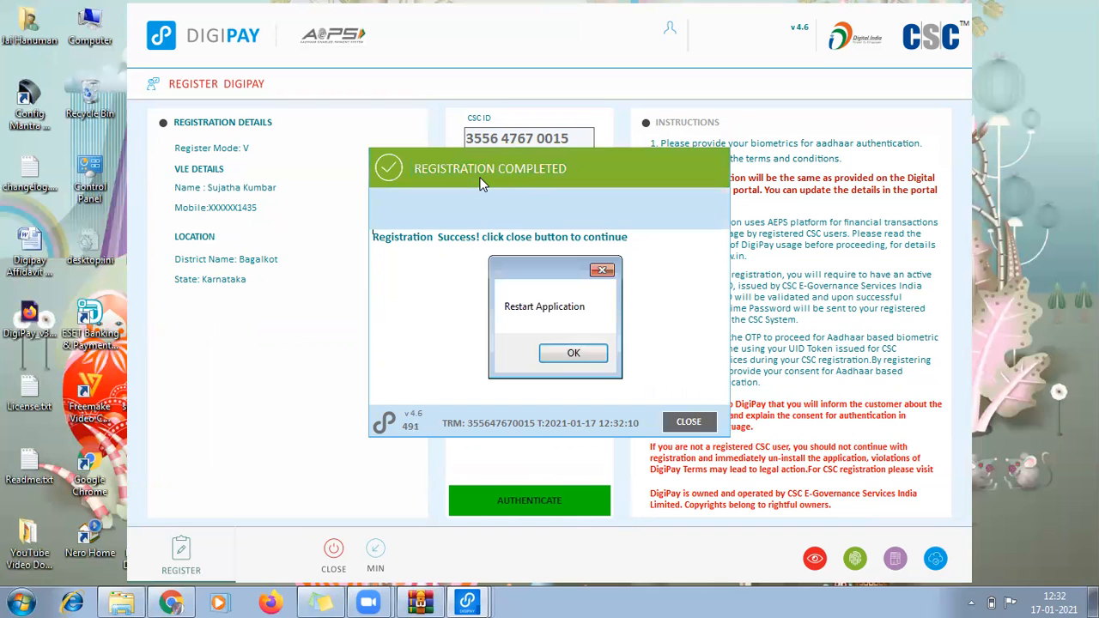
{"action": "left_click", "coordinate": [570, 354]}
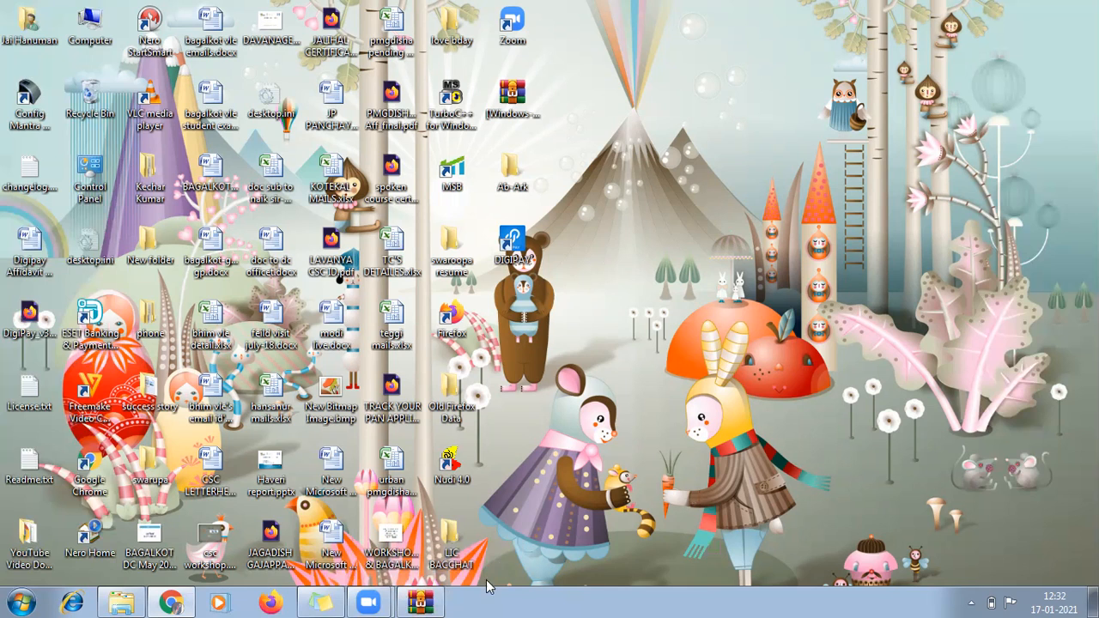
Step: Launch DIGIPAY from the desktop, fill in the login form's CSC ID and biometric consent, and close the cut-off login window
{"action": "double_click", "coordinate": [517, 235]}
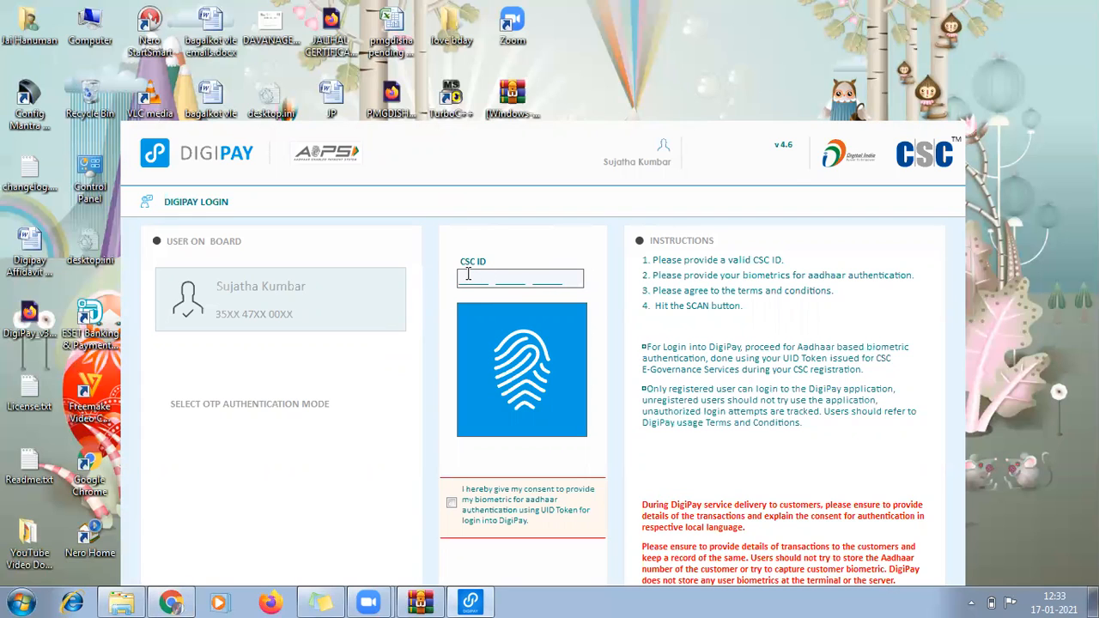
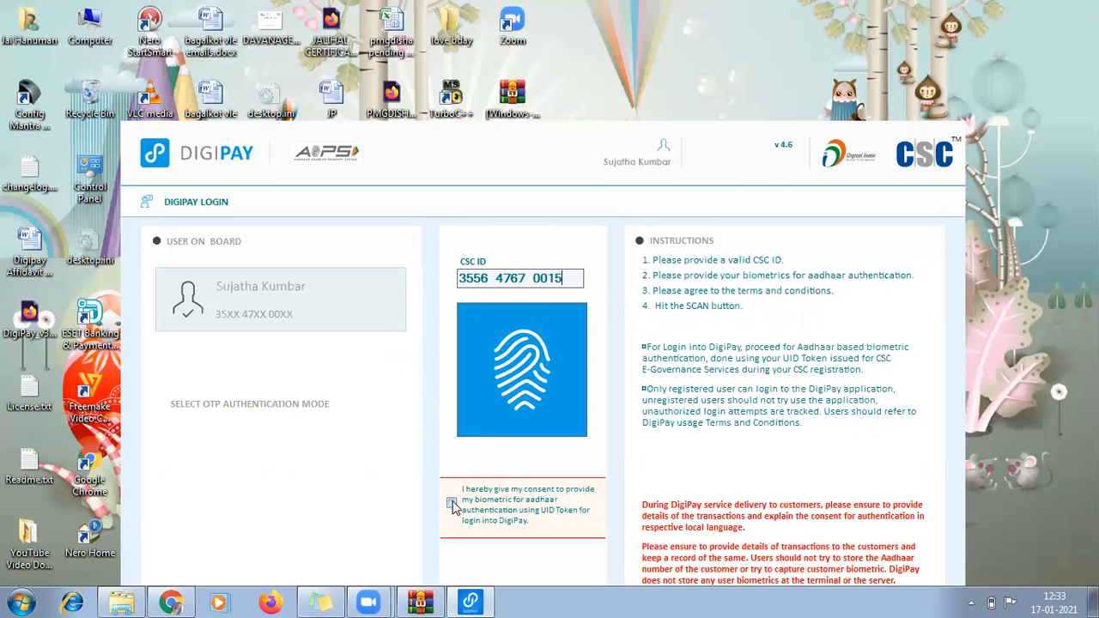
{"action": "left_click", "coordinate": [452, 503]}
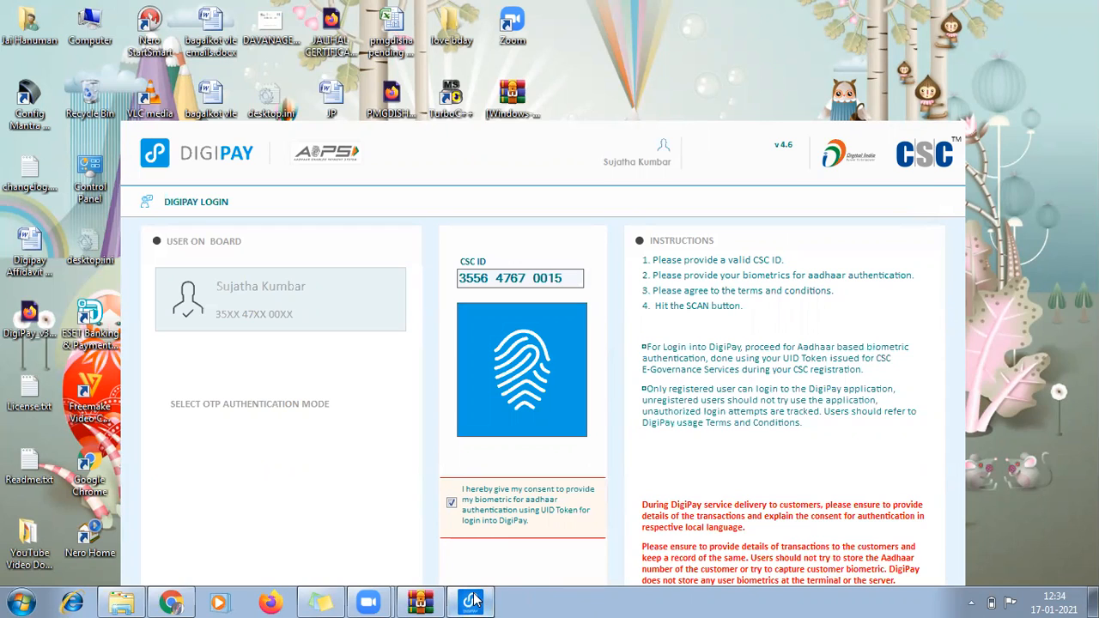
{"action": "mouse_move", "coordinate": [472, 601]}
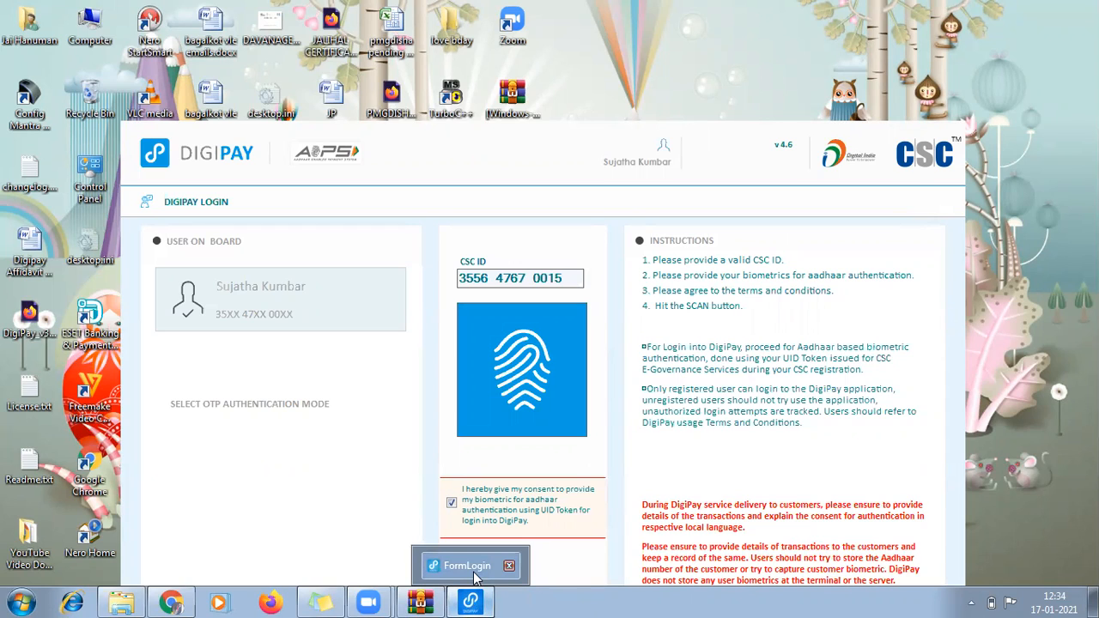
{"action": "left_click", "coordinate": [475, 574]}
{"action": "left_click", "coordinate": [511, 565]}
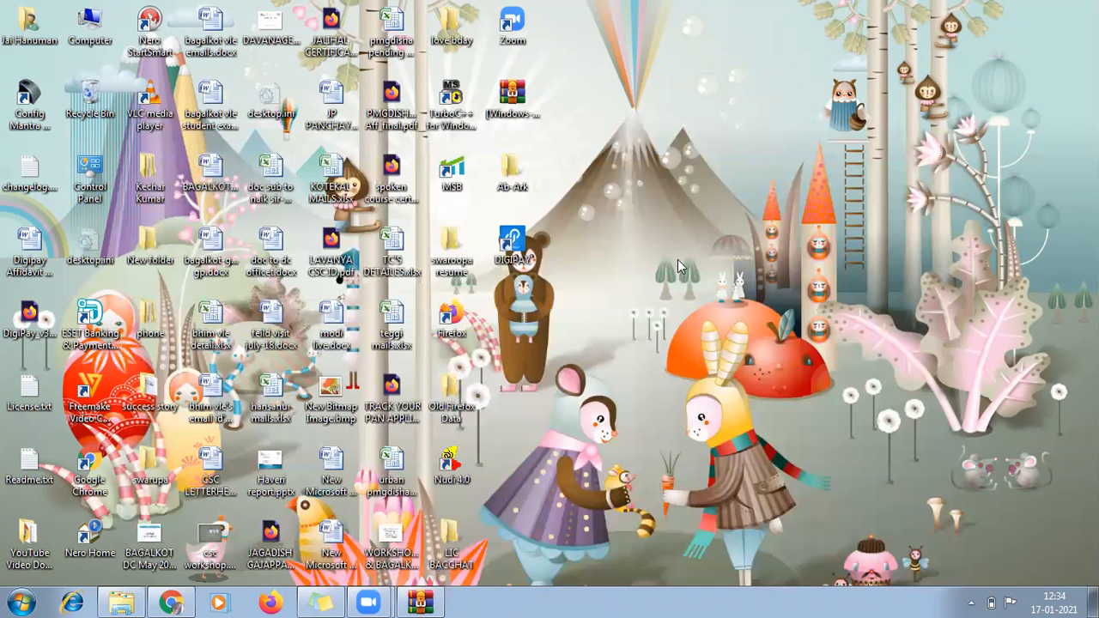
Step: Relaunch DIGIPAY, enter the operator's CSC ID in the login form and give the biometric consent
{"action": "double_click", "coordinate": [519, 237]}
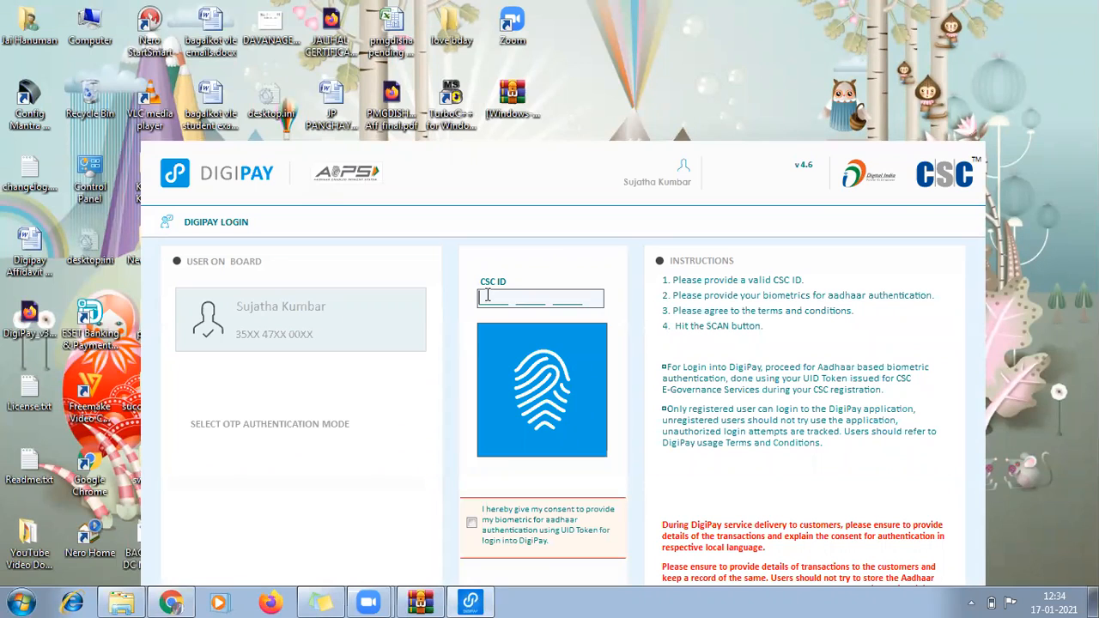
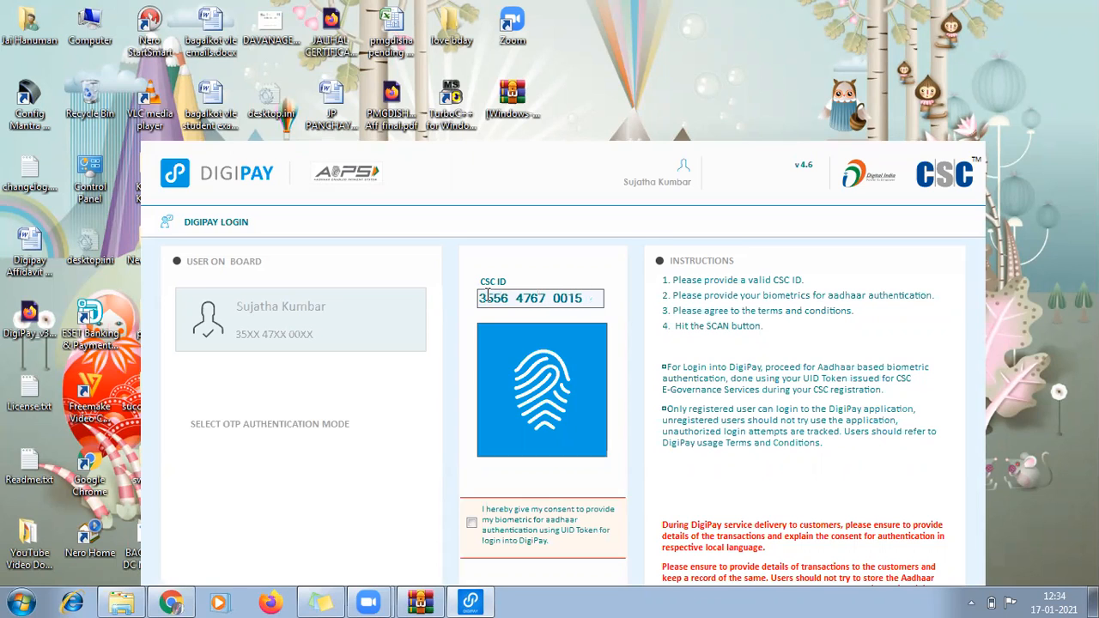
{"action": "left_click", "coordinate": [472, 522]}
Step: Check the hidden notification area icons and their settings, and close the DIGIPAY login window
{"action": "left_click", "coordinate": [971, 603]}
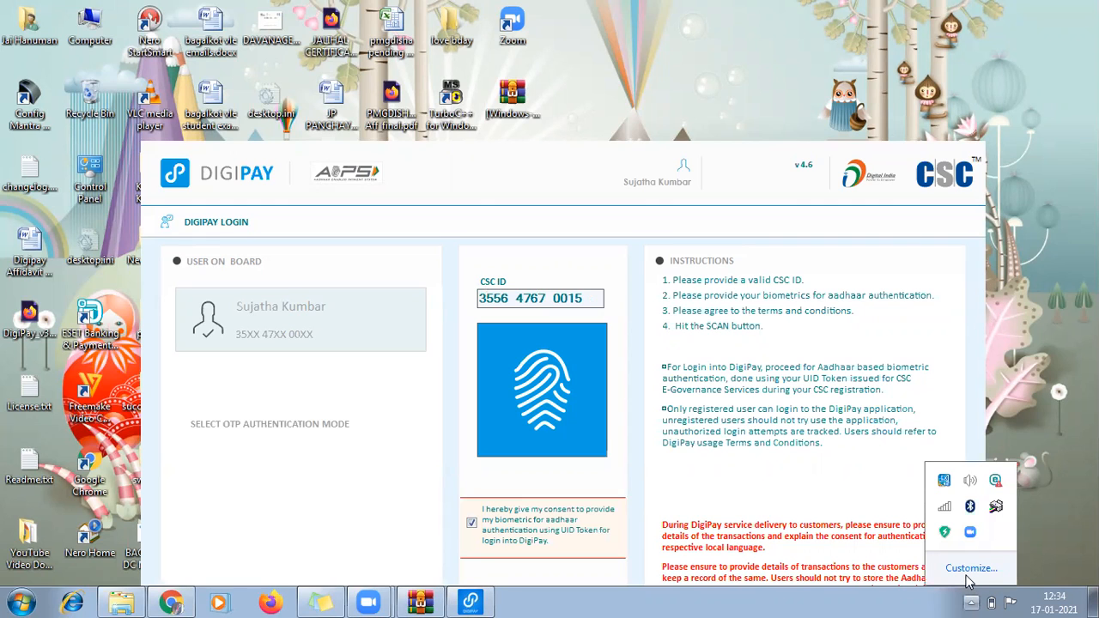
{"action": "left_click", "coordinate": [970, 574]}
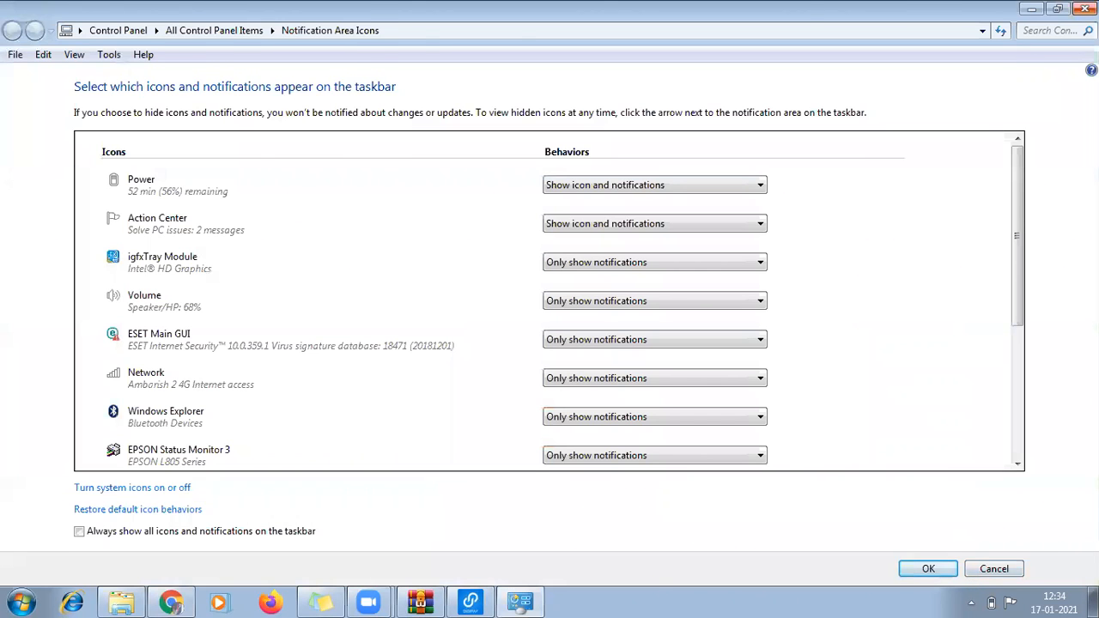
{"action": "left_click", "coordinate": [1084, 8]}
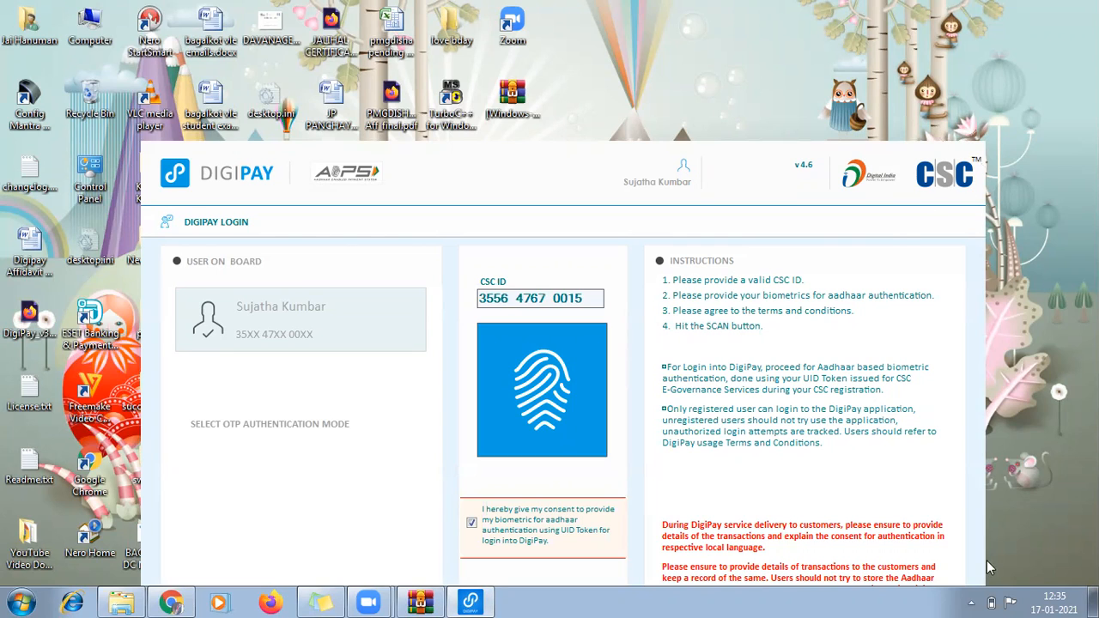
{"action": "left_click", "coordinate": [972, 601]}
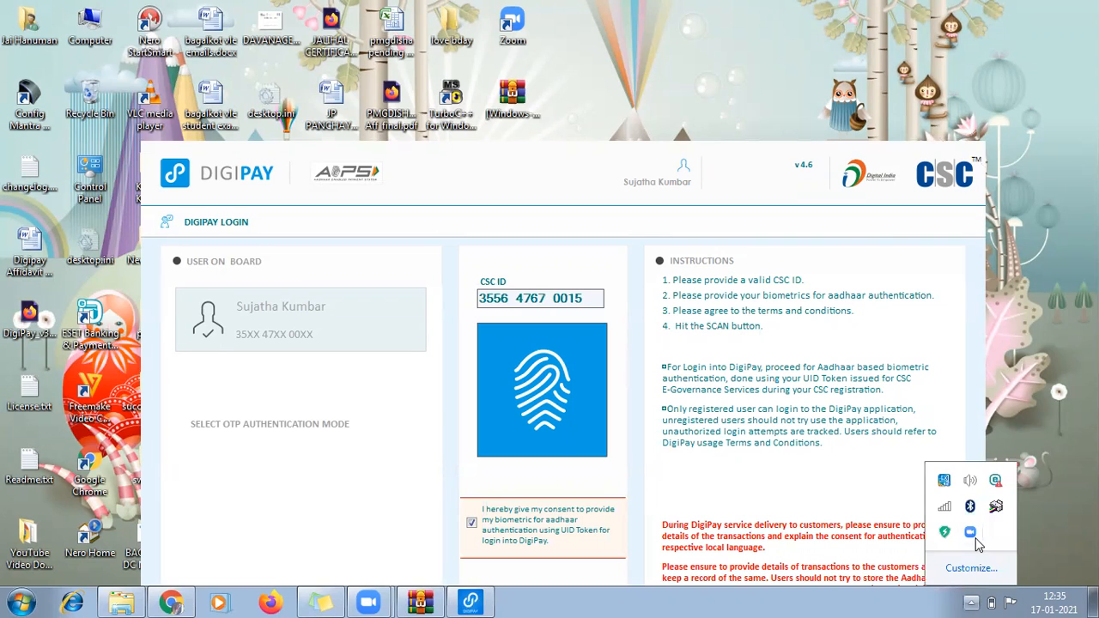
{"action": "left_click", "coordinate": [654, 407]}
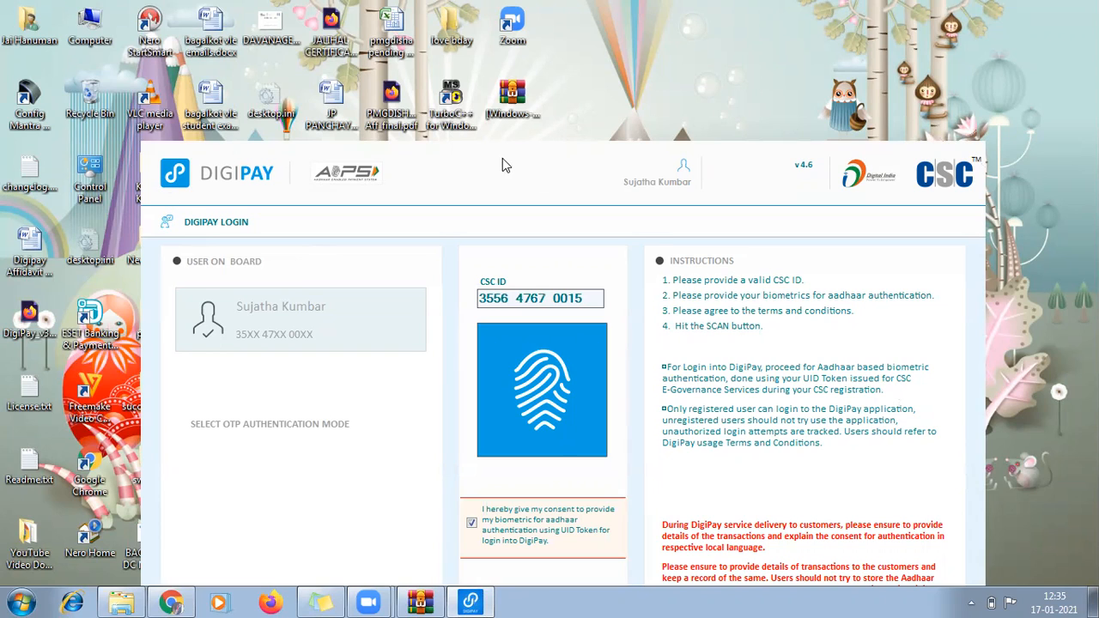
{"action": "mouse_move", "coordinate": [468, 601]}
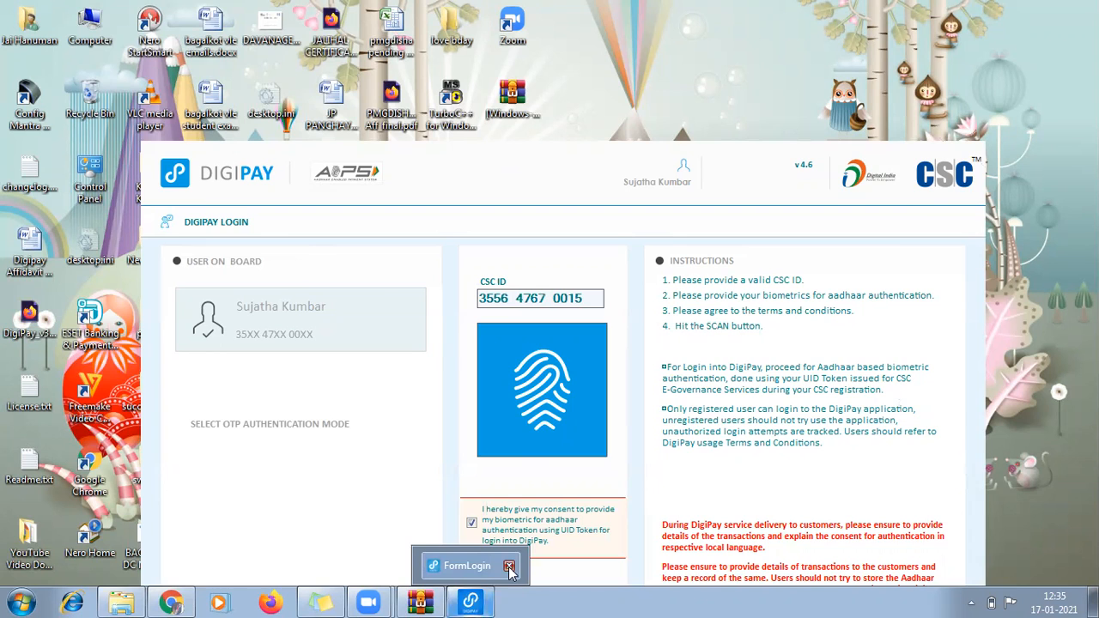
{"action": "left_click", "coordinate": [509, 567]}
Step: Refresh the desktop, open DIGIPAY again and fill in the login form with the operator's CSC ID and biometric consent
{"action": "right_click", "coordinate": [669, 154]}
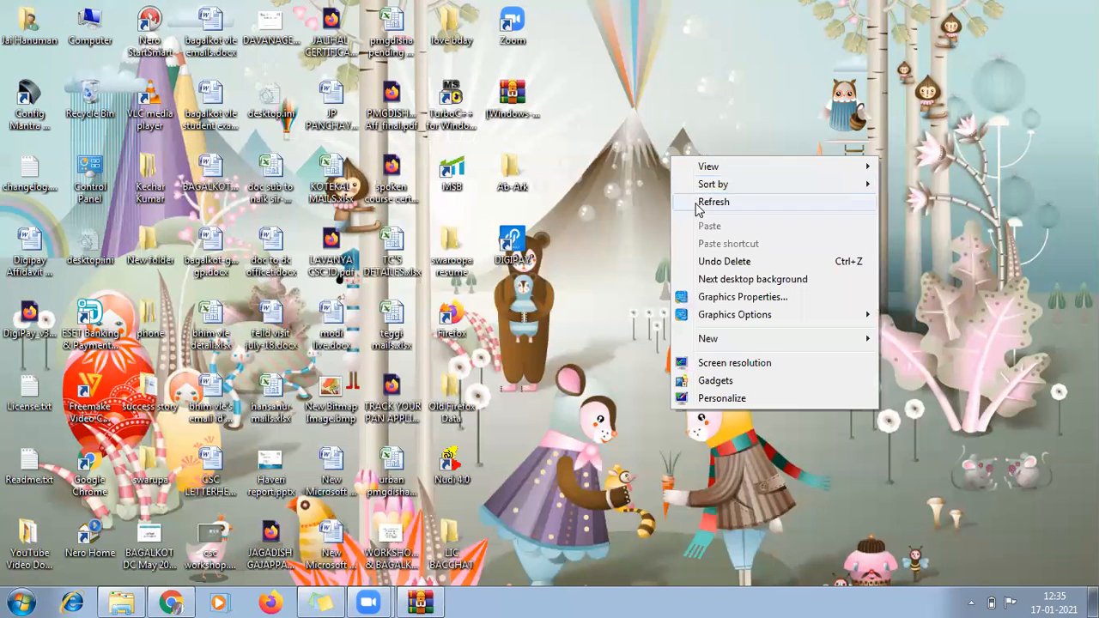
{"action": "left_click", "coordinate": [699, 201]}
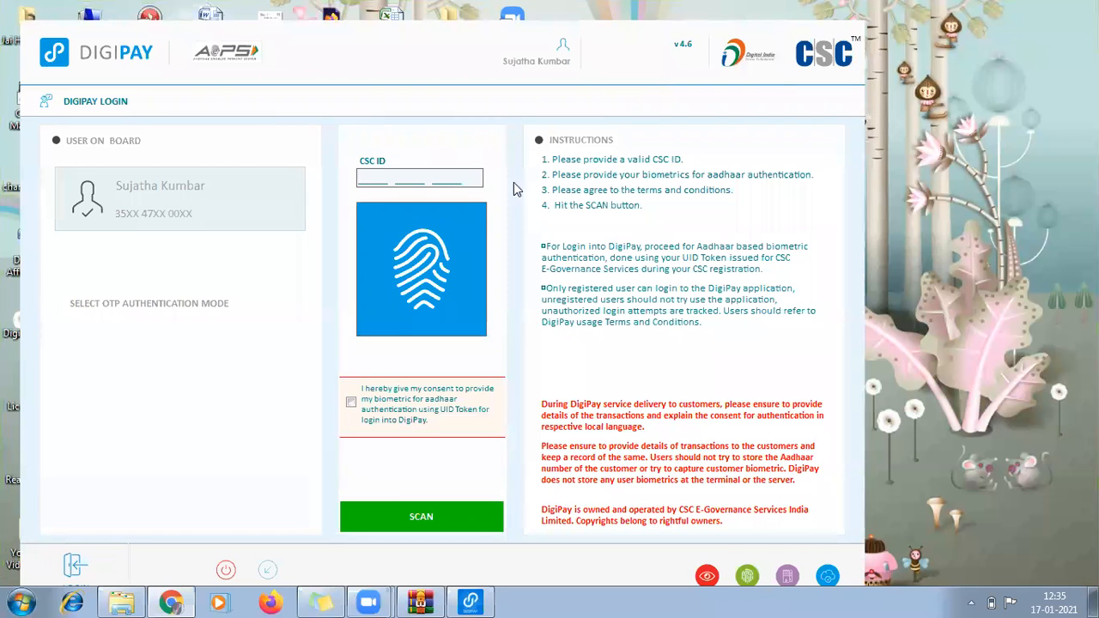
{"action": "left_click", "coordinate": [396, 176]}
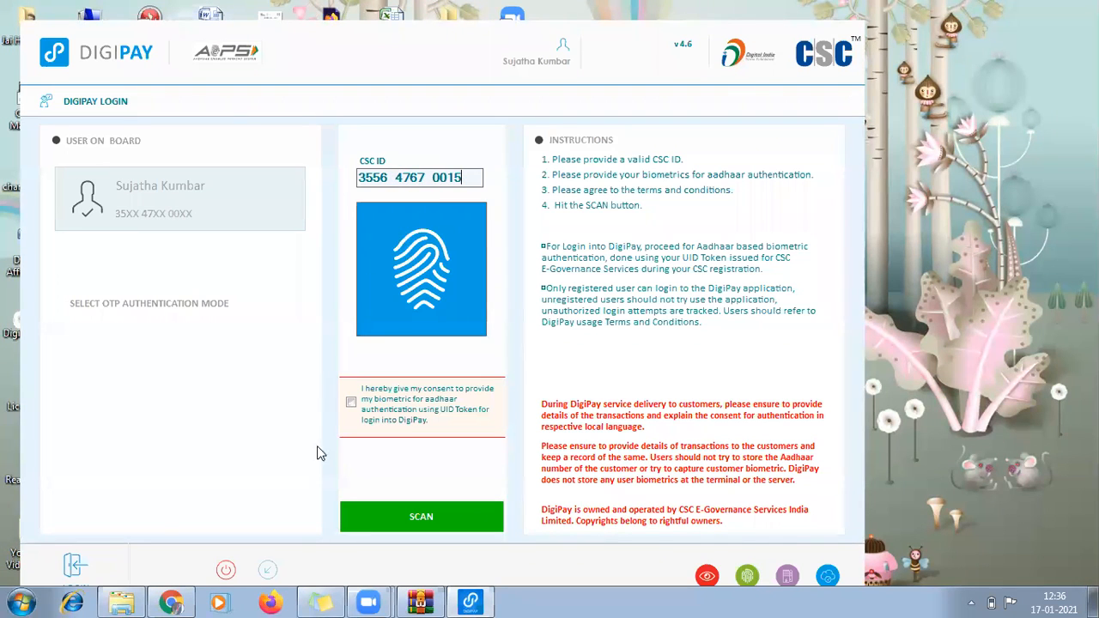
{"action": "left_click", "coordinate": [351, 405]}
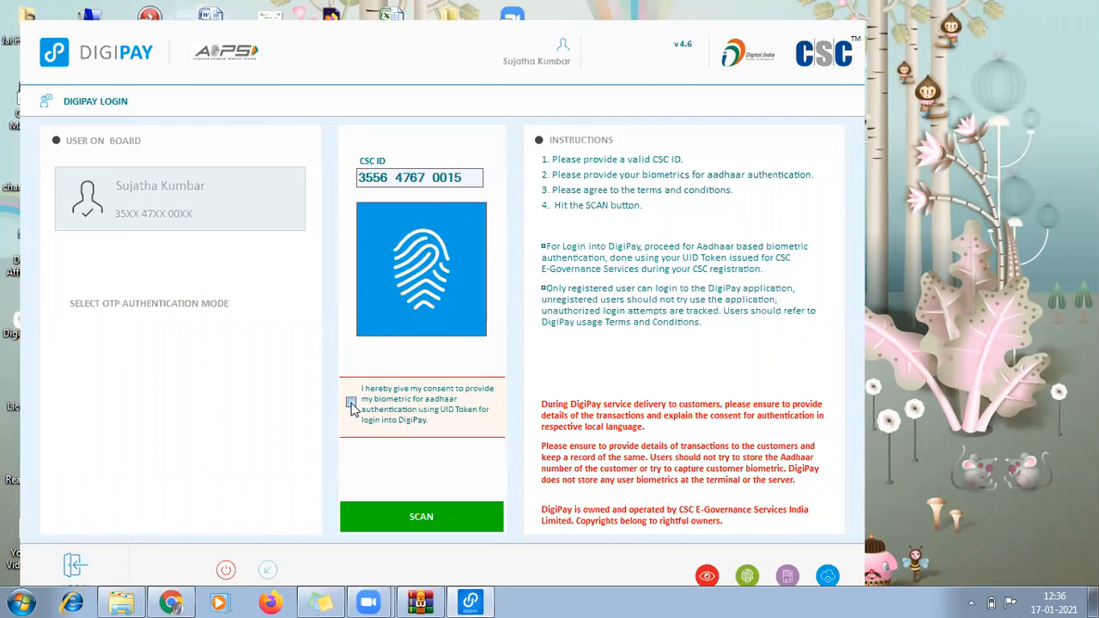
Step: Scan the fingerprint for login and generate an OTP sent to the registered mobile
{"action": "left_click", "coordinate": [425, 515]}
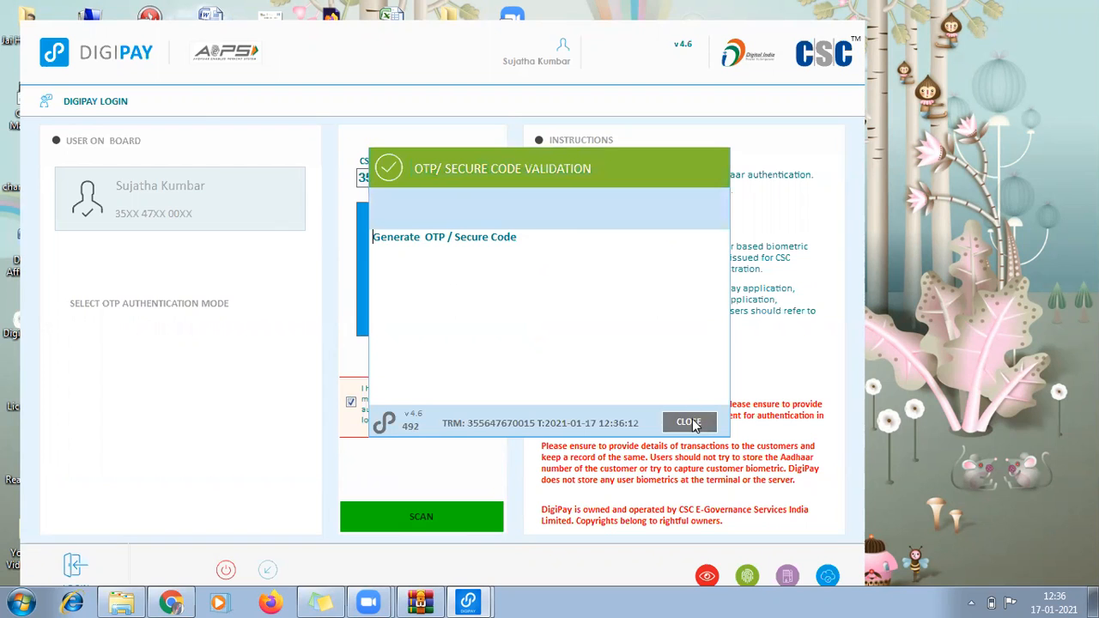
{"action": "left_click", "coordinate": [691, 421]}
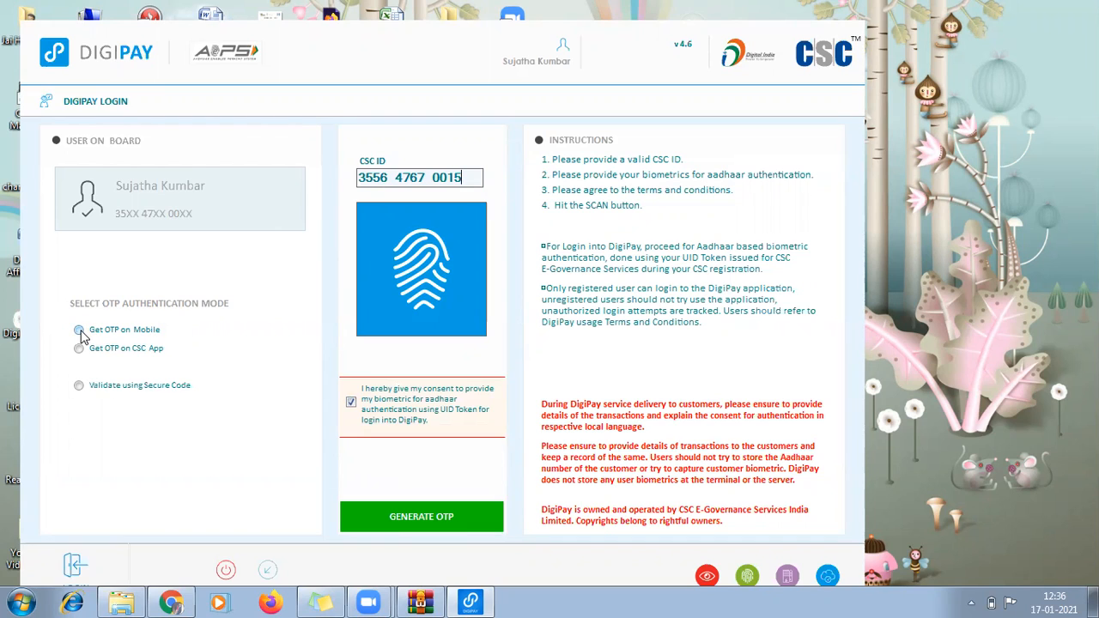
{"action": "left_click", "coordinate": [78, 331]}
{"action": "left_click", "coordinate": [412, 515]}
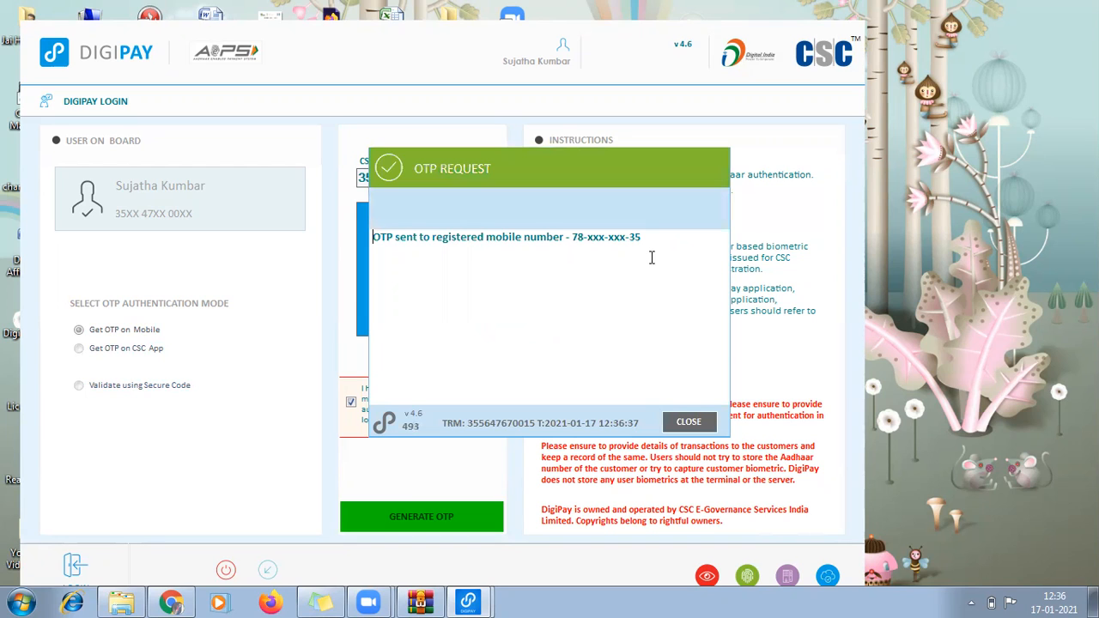
{"action": "left_click", "coordinate": [688, 422]}
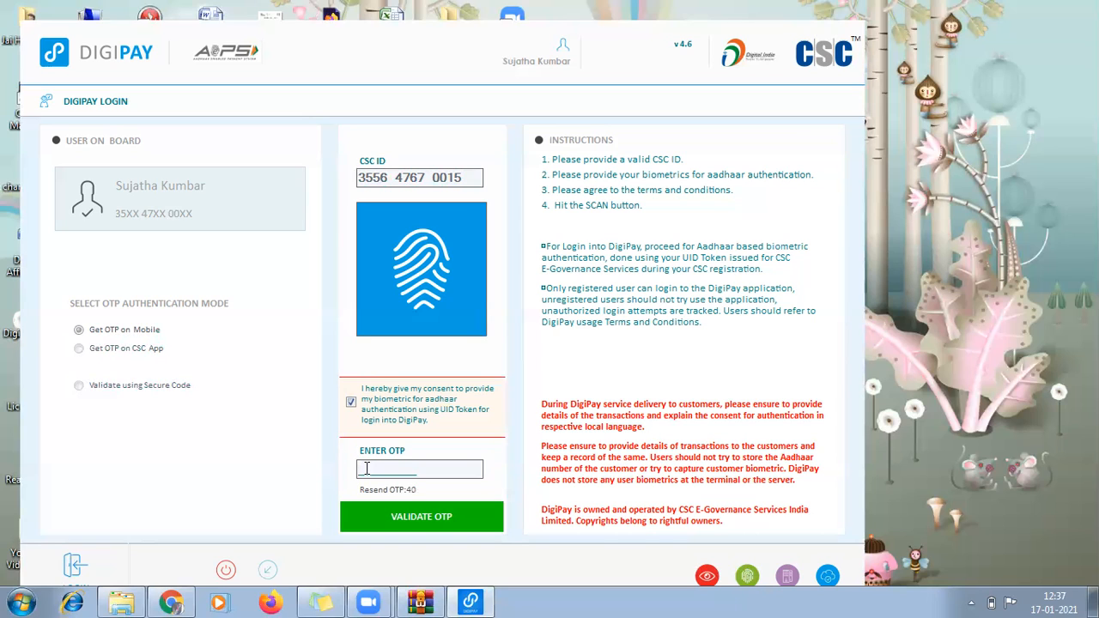
Step: Enter the received login OTP, validate it and dismiss the validation notice to enter DigiPay
{"action": "left_click", "coordinate": [421, 532]}
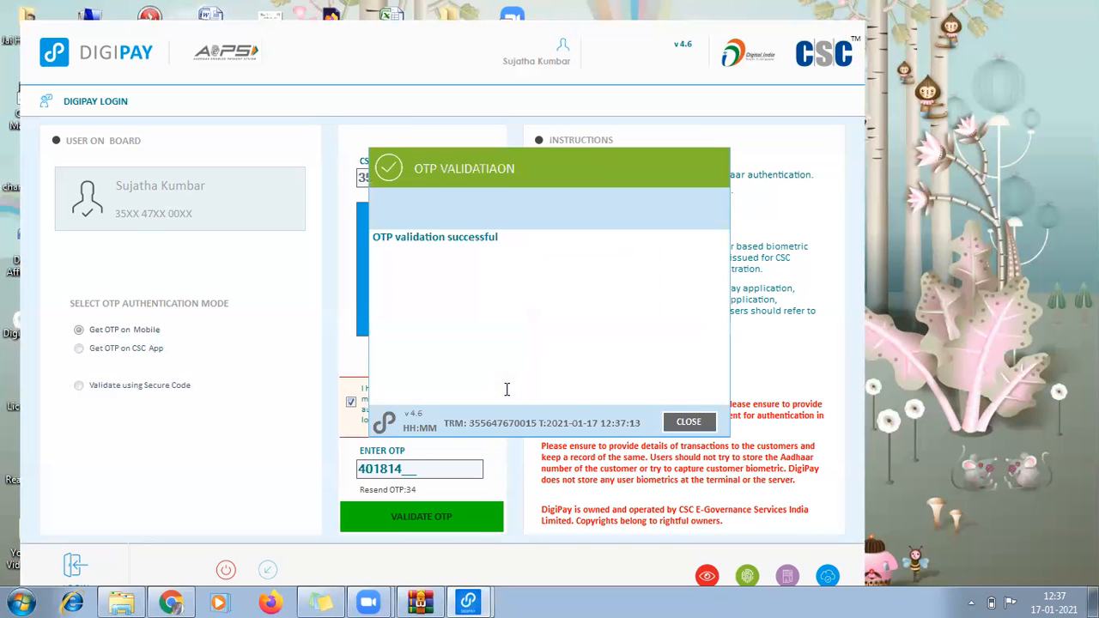
{"action": "left_click", "coordinate": [688, 422]}
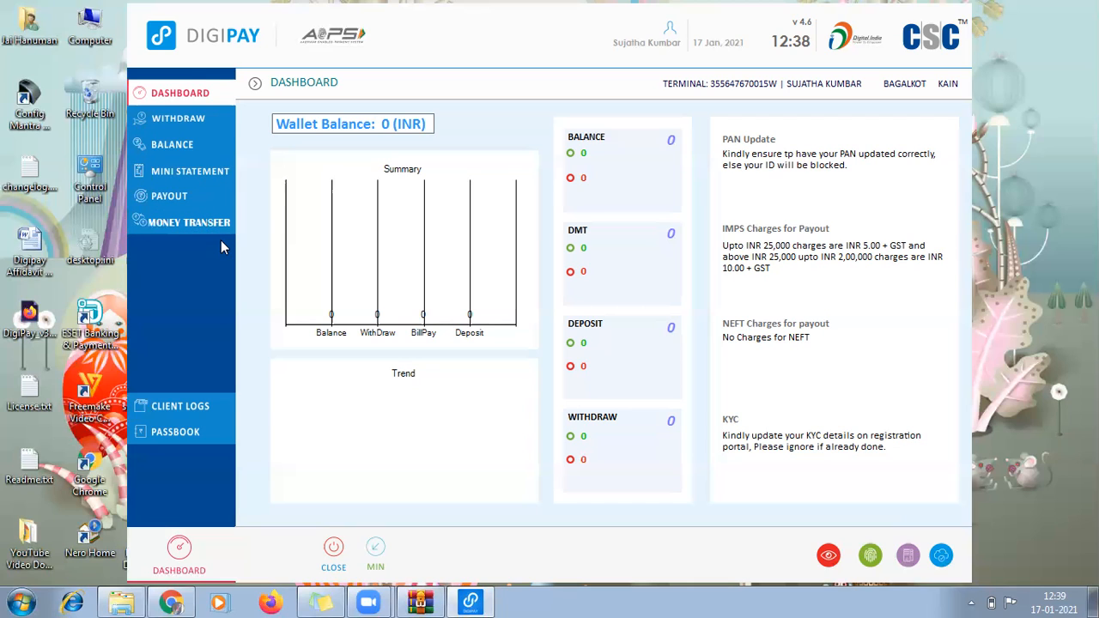
Step: View the passbook, return to the dashboard and open the cash withdrawal form
{"action": "left_click", "coordinate": [176, 434]}
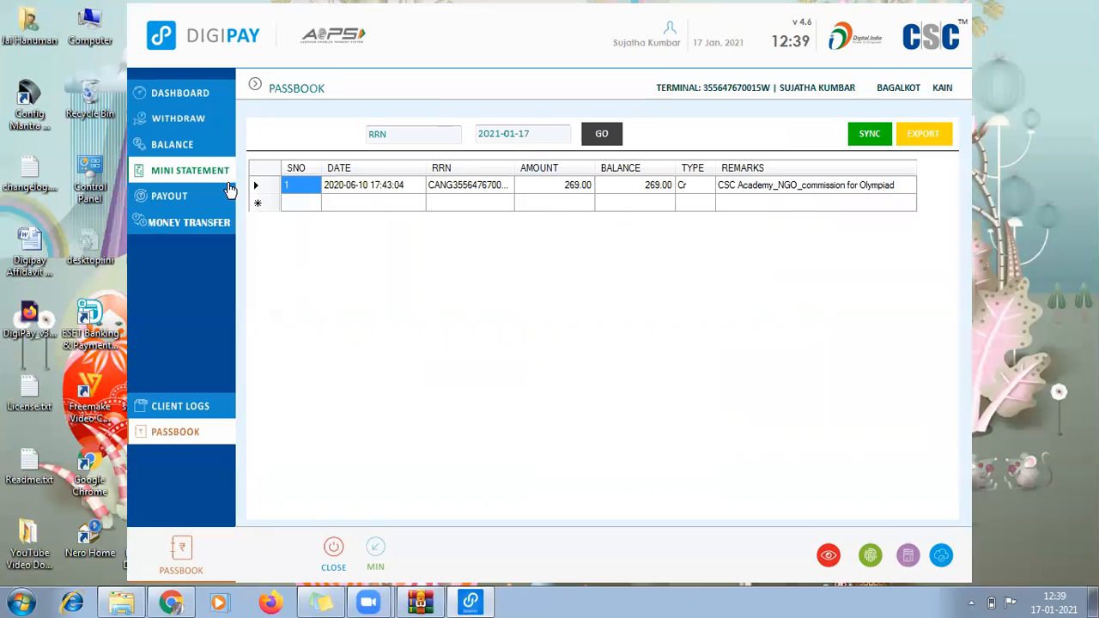
{"action": "left_click", "coordinate": [184, 96]}
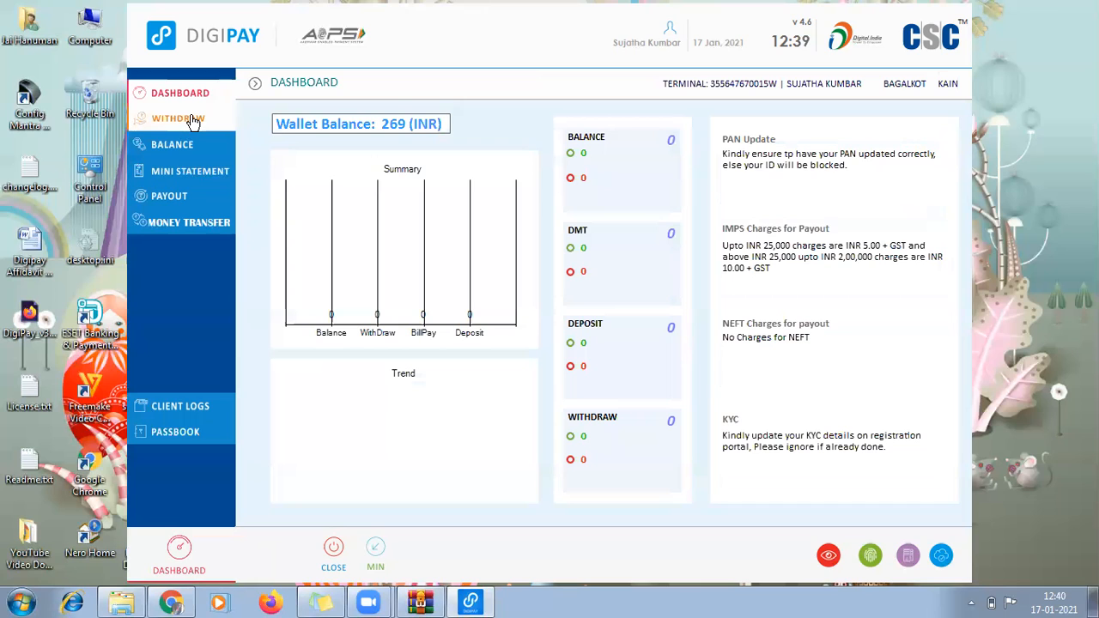
{"action": "left_click", "coordinate": [194, 120]}
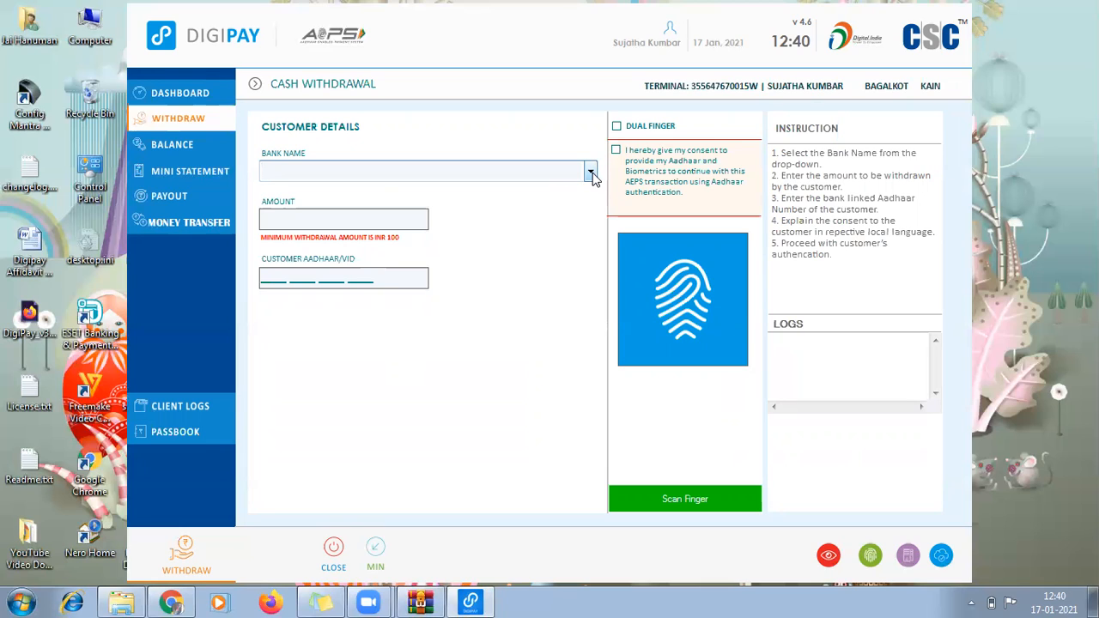
Step: Open the balance enquiry form and select State Bank of India as the bank
{"action": "left_click", "coordinate": [202, 148]}
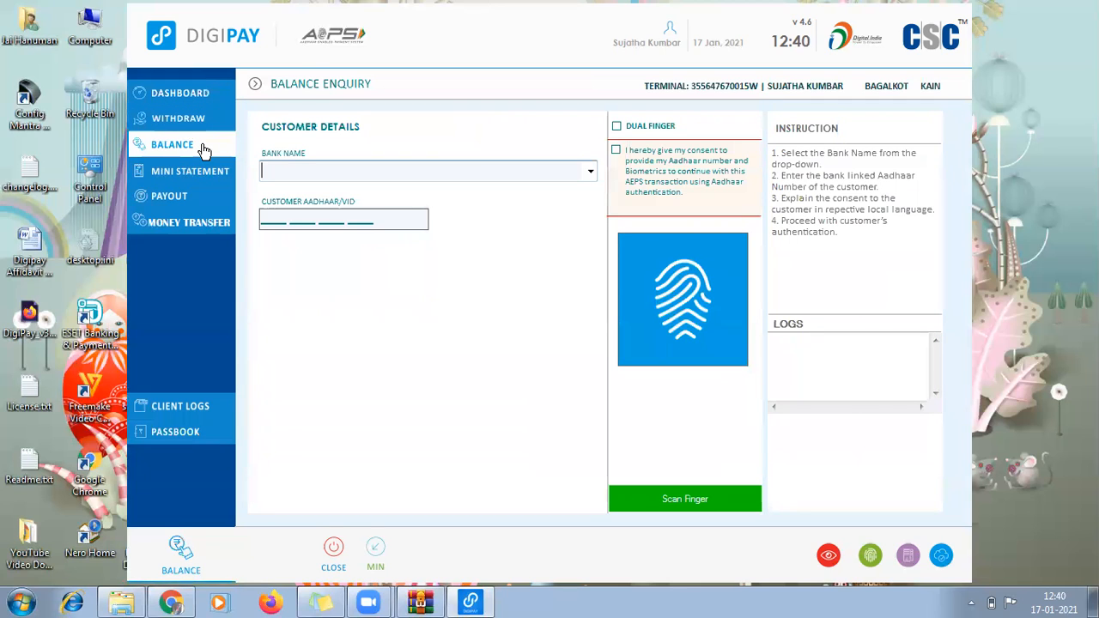
{"action": "left_click", "coordinate": [590, 174]}
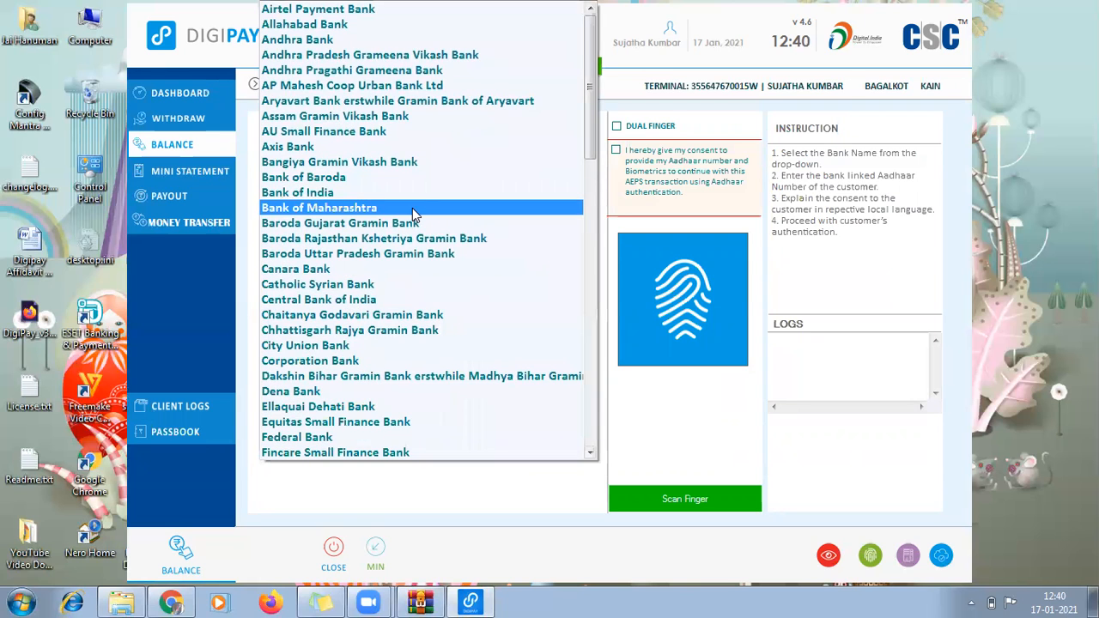
{"action": "type", "text": "h"}
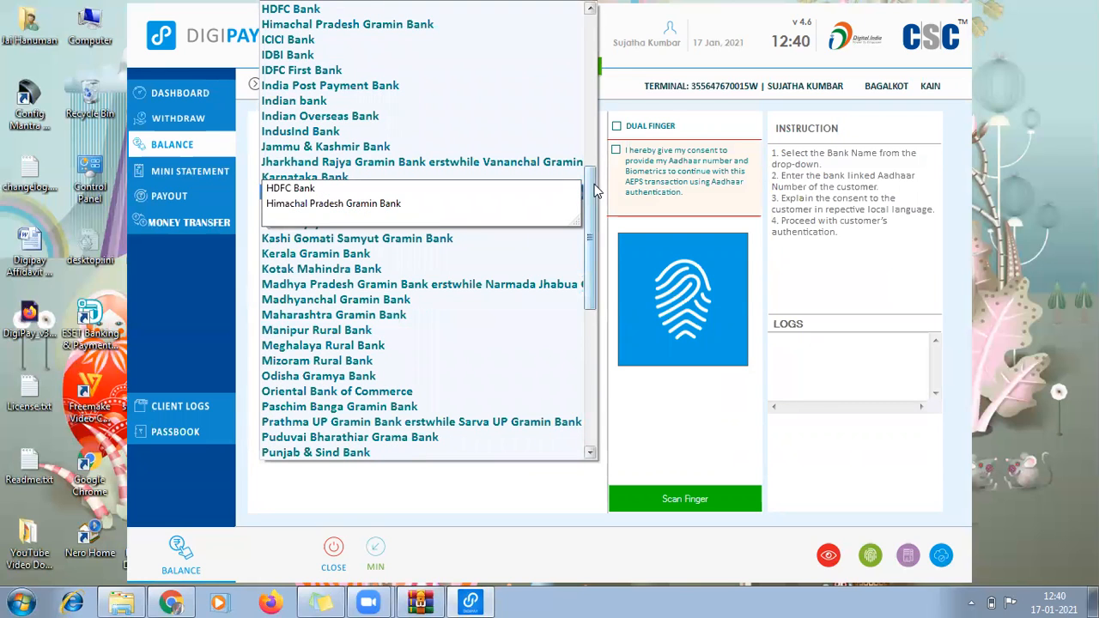
{"action": "left_click_drag", "start_coordinate": [590, 194], "coordinate": [600, 293]}
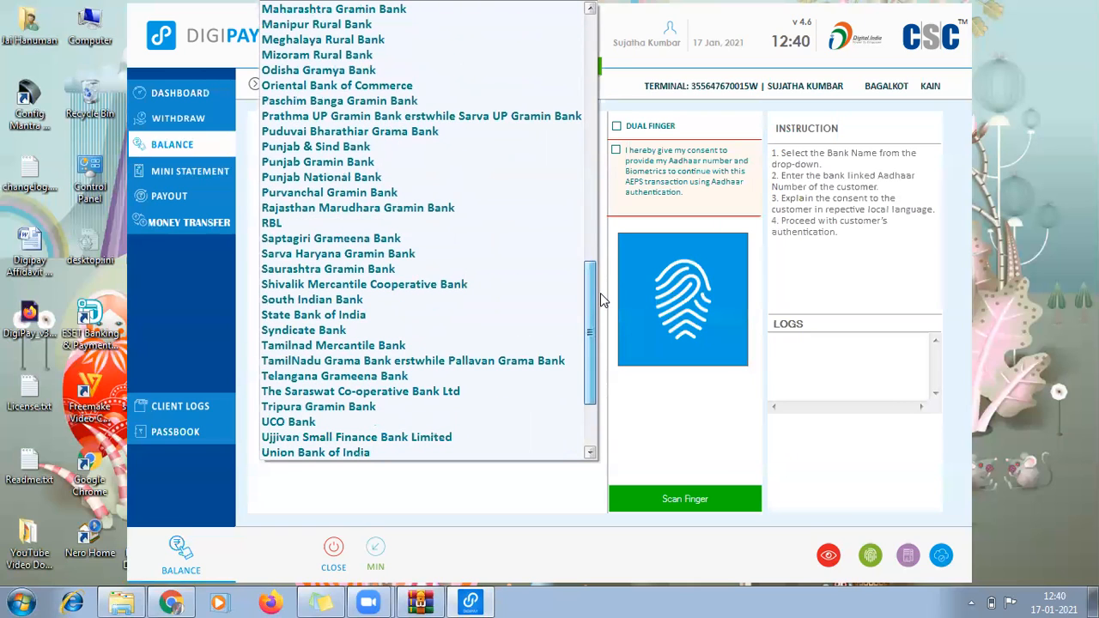
{"action": "left_click", "coordinate": [334, 316]}
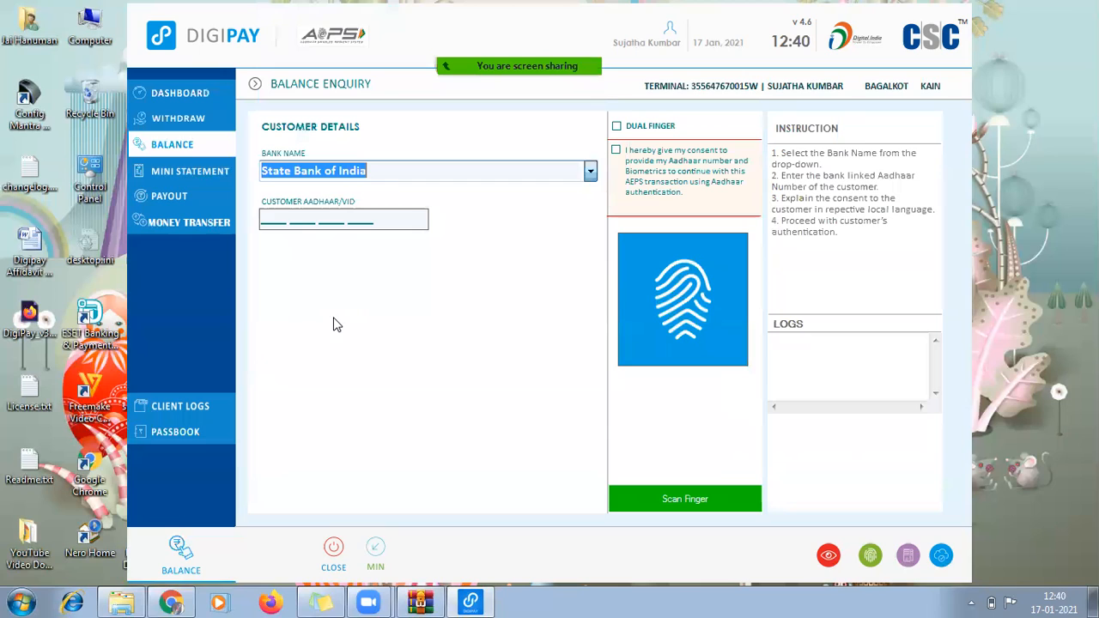
Step: Enter the customer's Aadhaar number and accept the biometric consent for the balance enquiry
{"action": "left_click", "coordinate": [267, 216]}
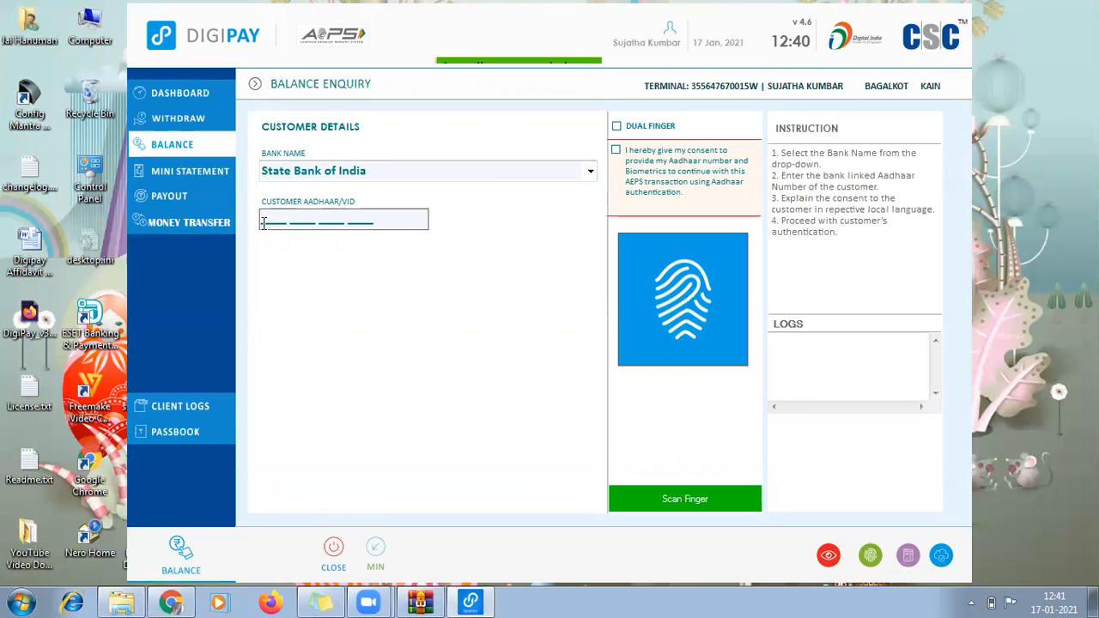
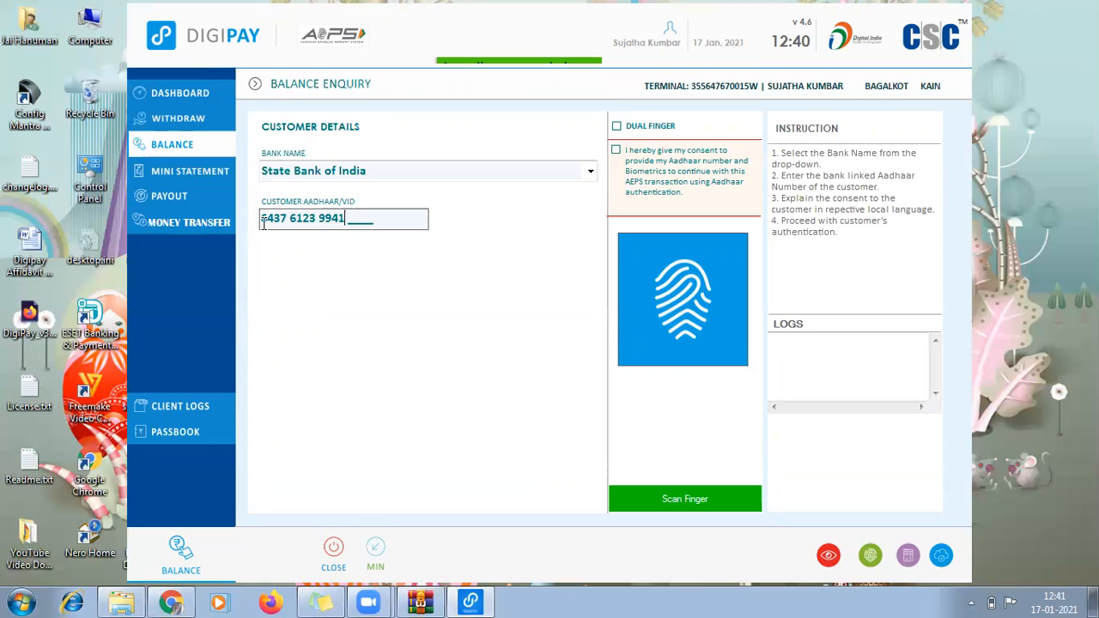
{"action": "left_click", "coordinate": [616, 150]}
Step: Scan the customer's finger to run the balance enquiry, retrying after the wait notice, and close the transaction result
{"action": "left_click", "coordinate": [679, 498]}
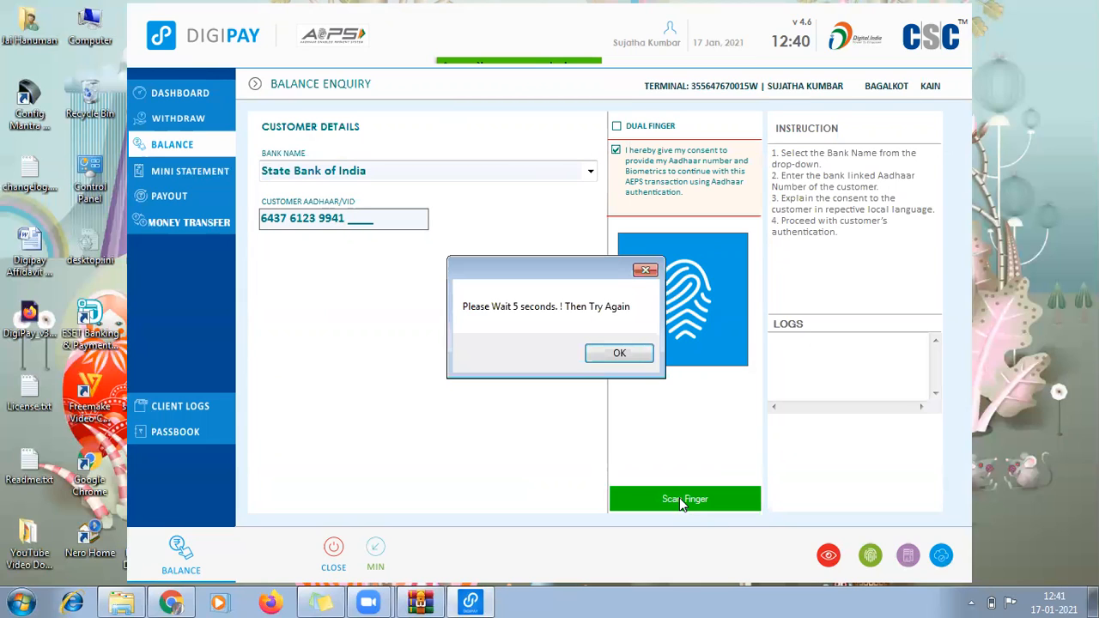
{"action": "left_click", "coordinate": [631, 354]}
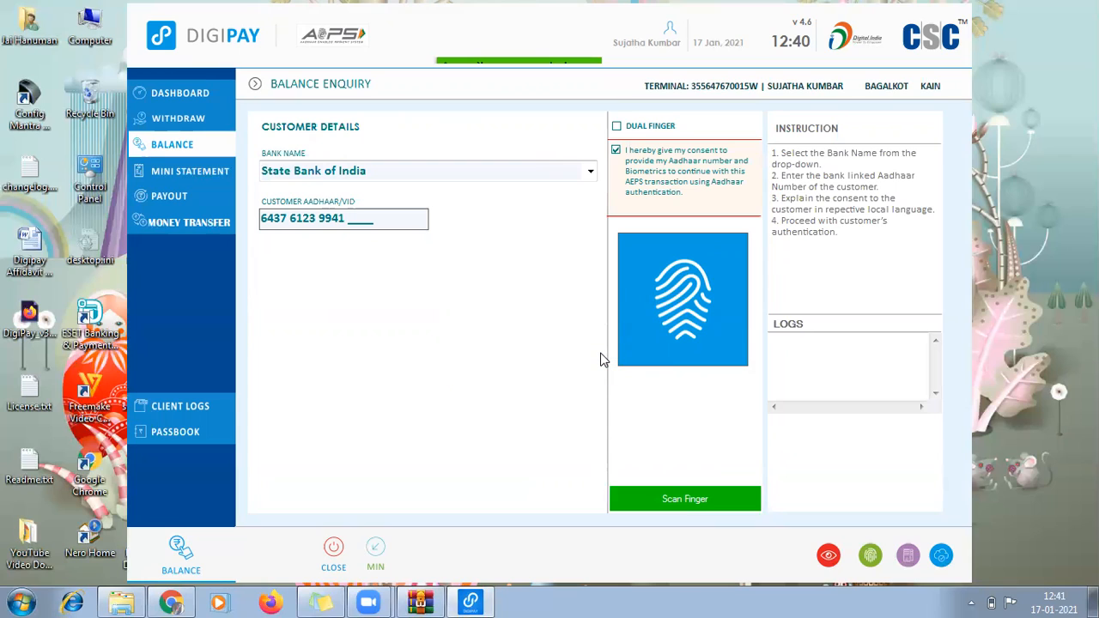
{"action": "left_click", "coordinate": [686, 499]}
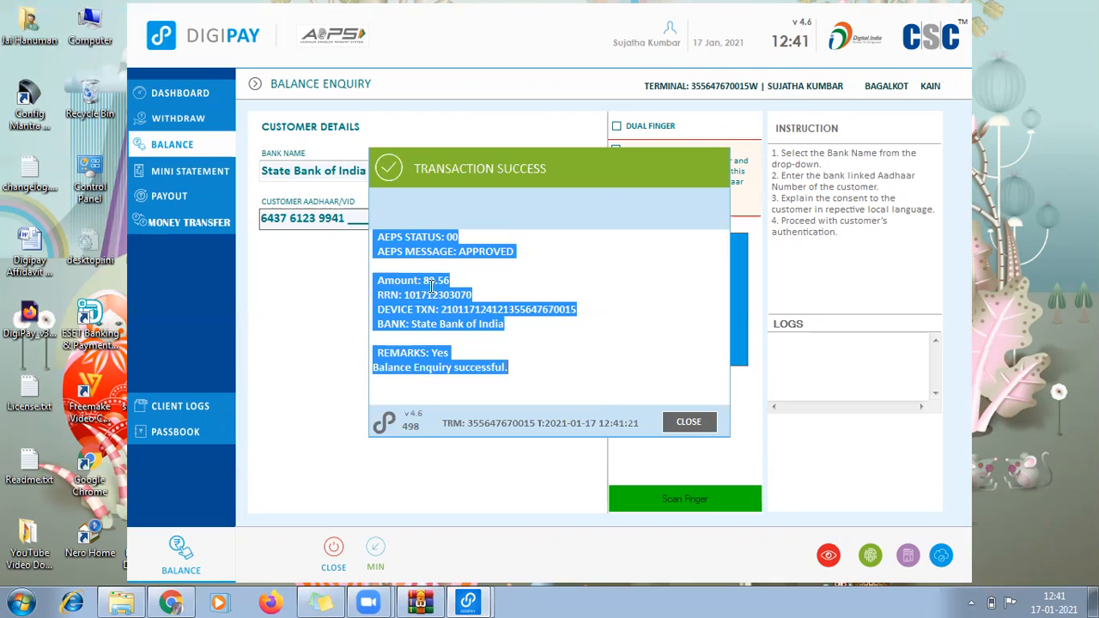
{"action": "left_click", "coordinate": [689, 422]}
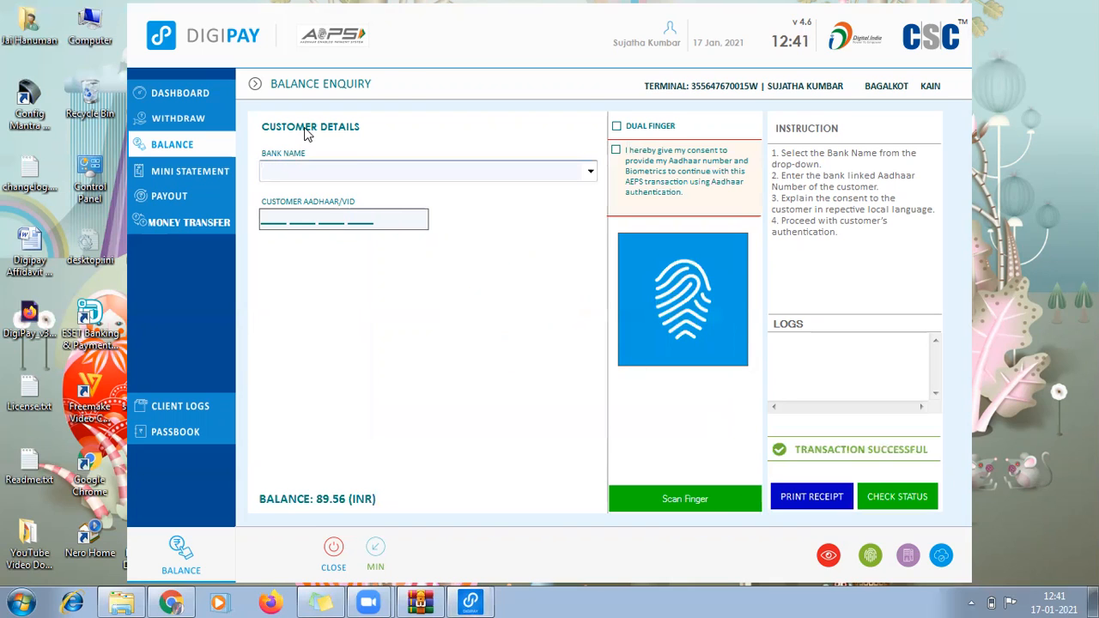
{"action": "left_click", "coordinate": [206, 120]}
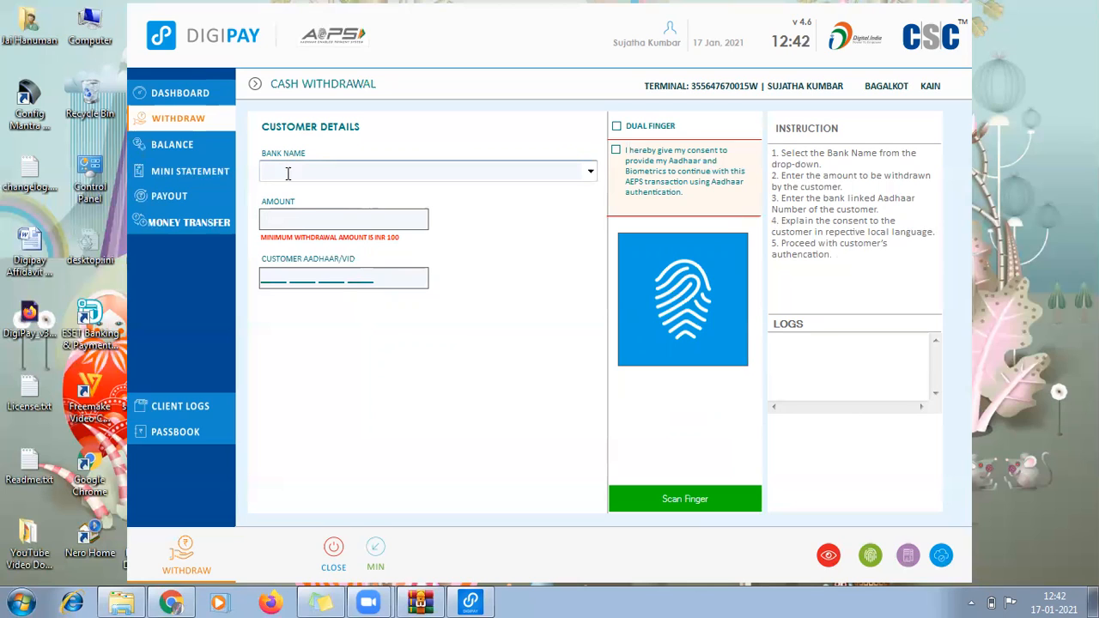
{"action": "type", "text": "100"}
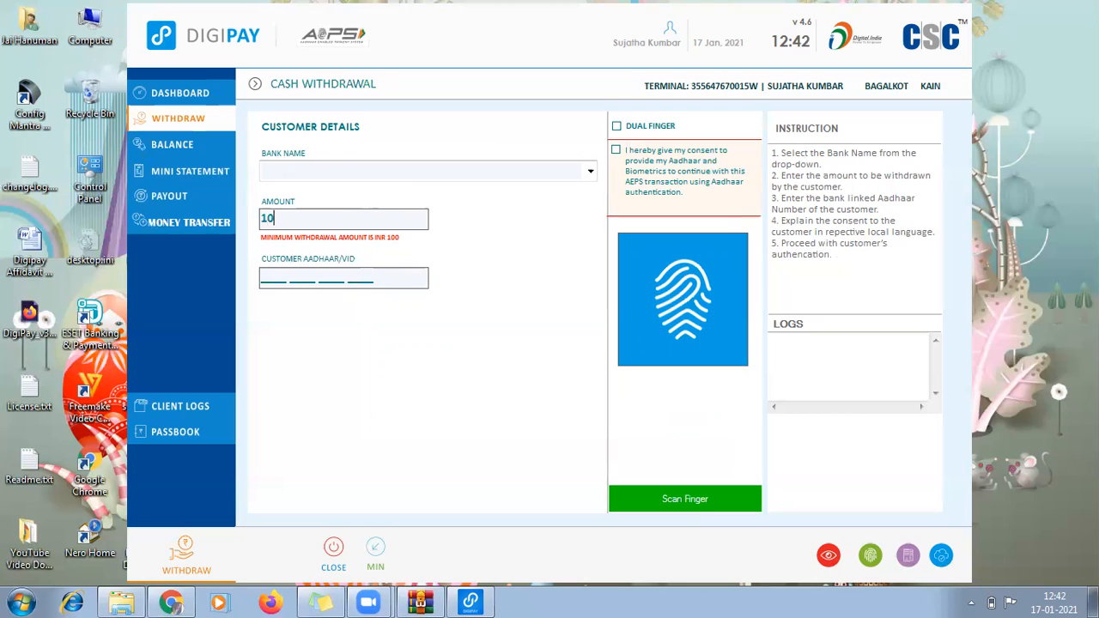
{"action": "left_click", "coordinate": [276, 279]}
{"action": "left_click", "coordinate": [295, 225]}
{"action": "type", "text": "0"}
{"action": "left_click", "coordinate": [181, 101]}
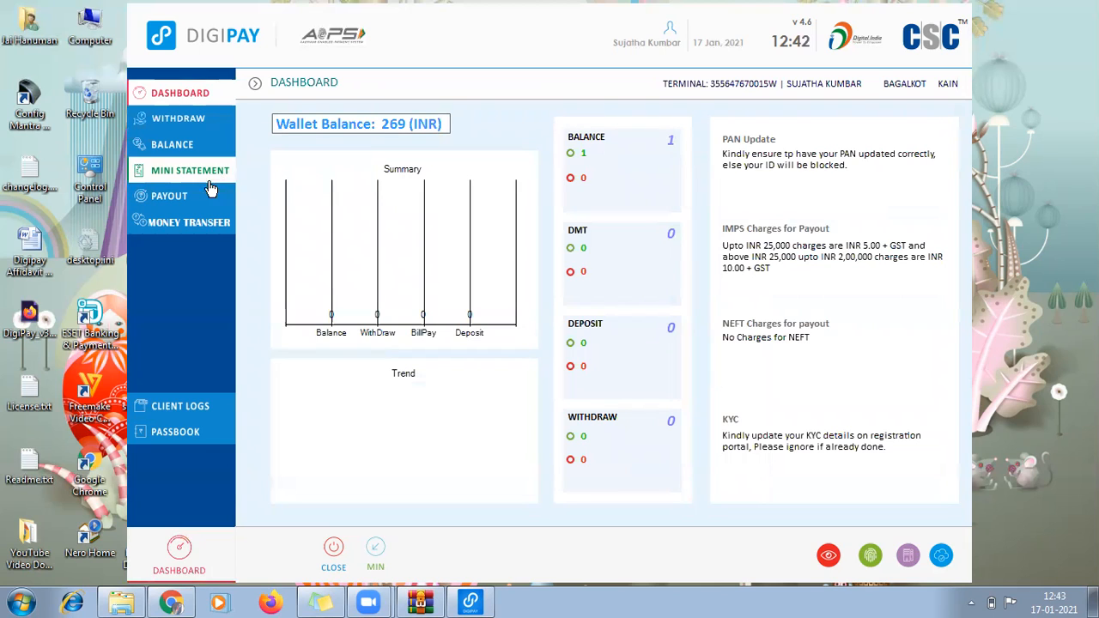
Step: Open the mini statement form and select State Bank of India as the bank
{"action": "left_click", "coordinate": [192, 171]}
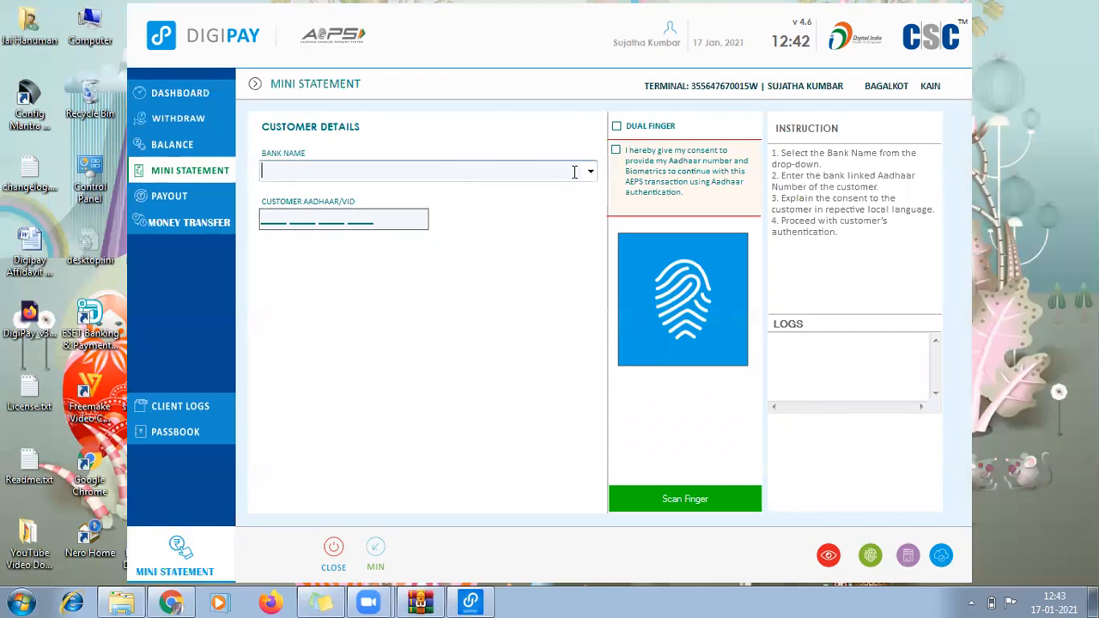
{"action": "left_click", "coordinate": [590, 172]}
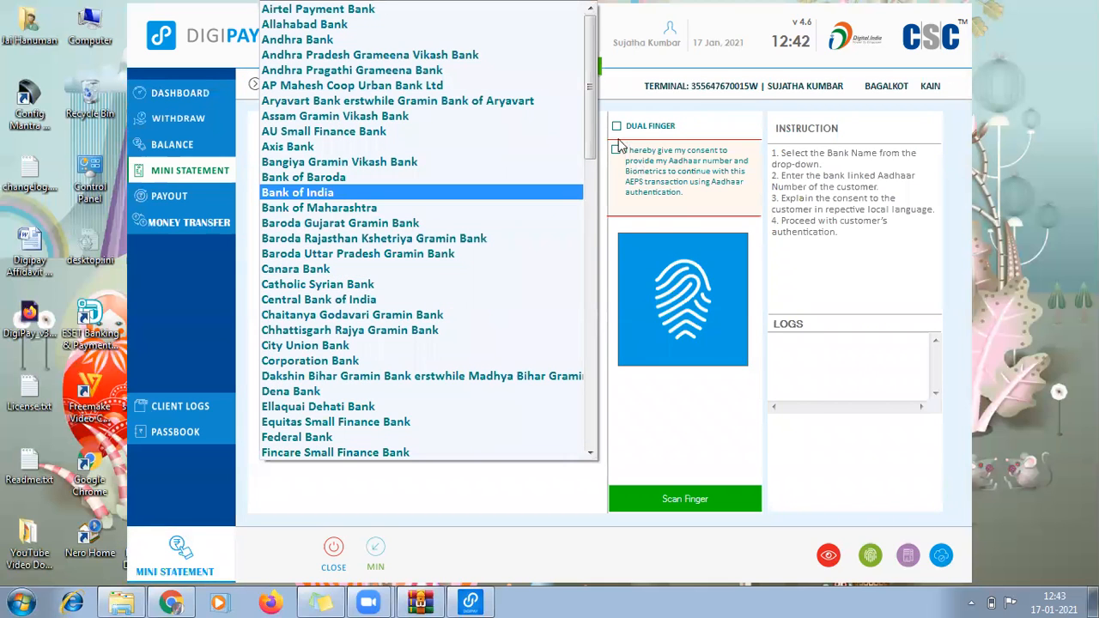
{"action": "left_click_drag", "start_coordinate": [592, 120], "coordinate": [593, 322]}
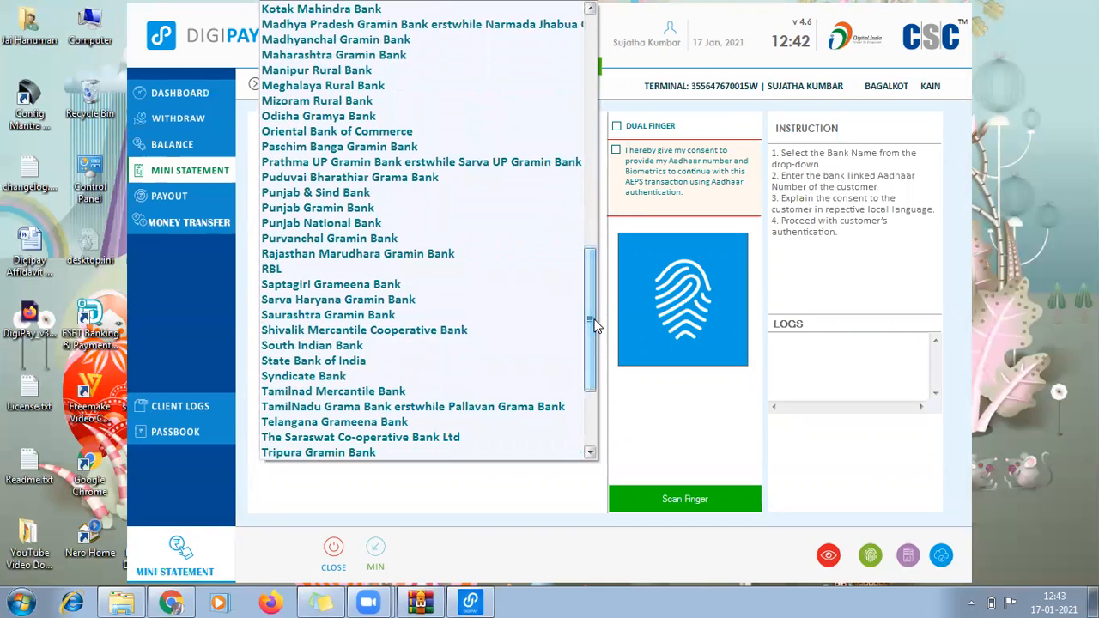
{"action": "left_click", "coordinate": [331, 363]}
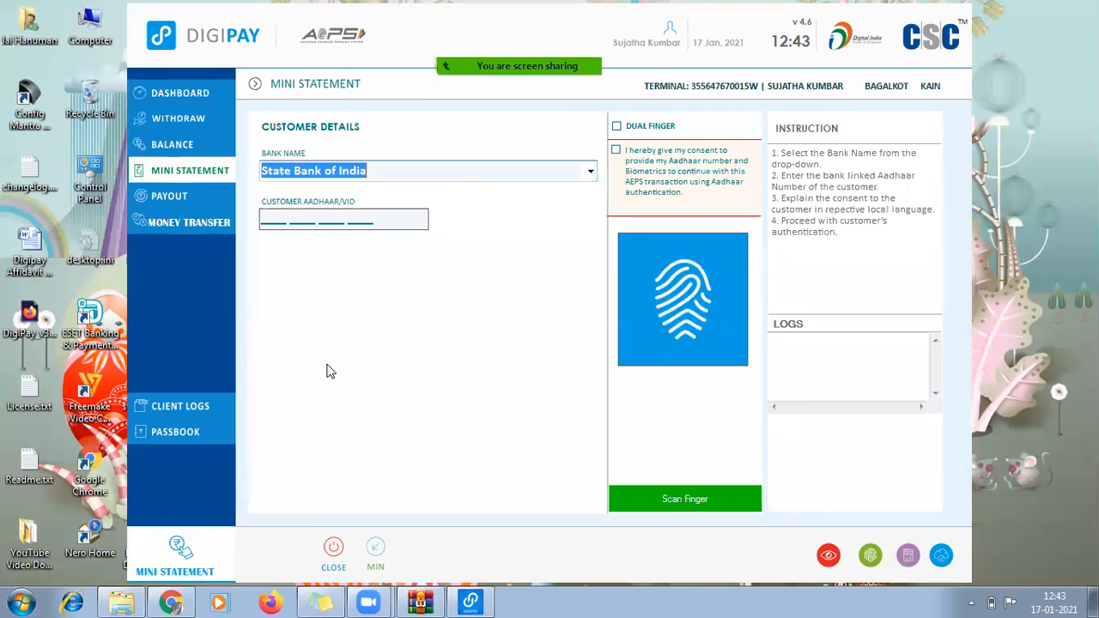
Step: Enter the customer's Aadhaar number and accept the biometric consent for the mini statement
{"action": "left_click", "coordinate": [270, 217]}
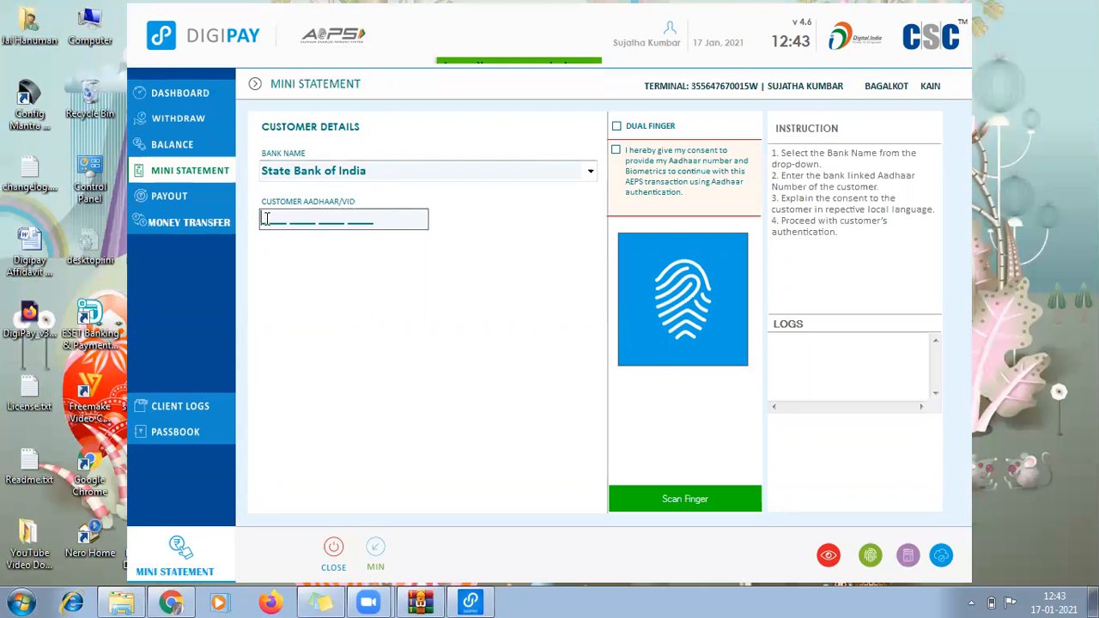
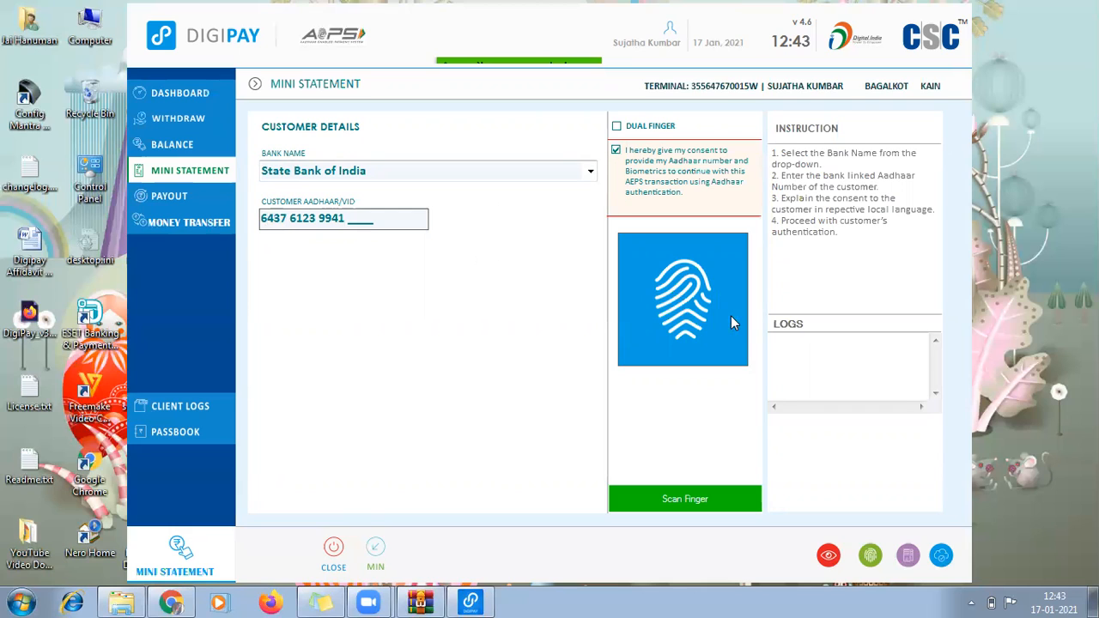
Step: Scan the customer's finger to fetch the mini statement, review it and close the transaction result
{"action": "left_click", "coordinate": [679, 498]}
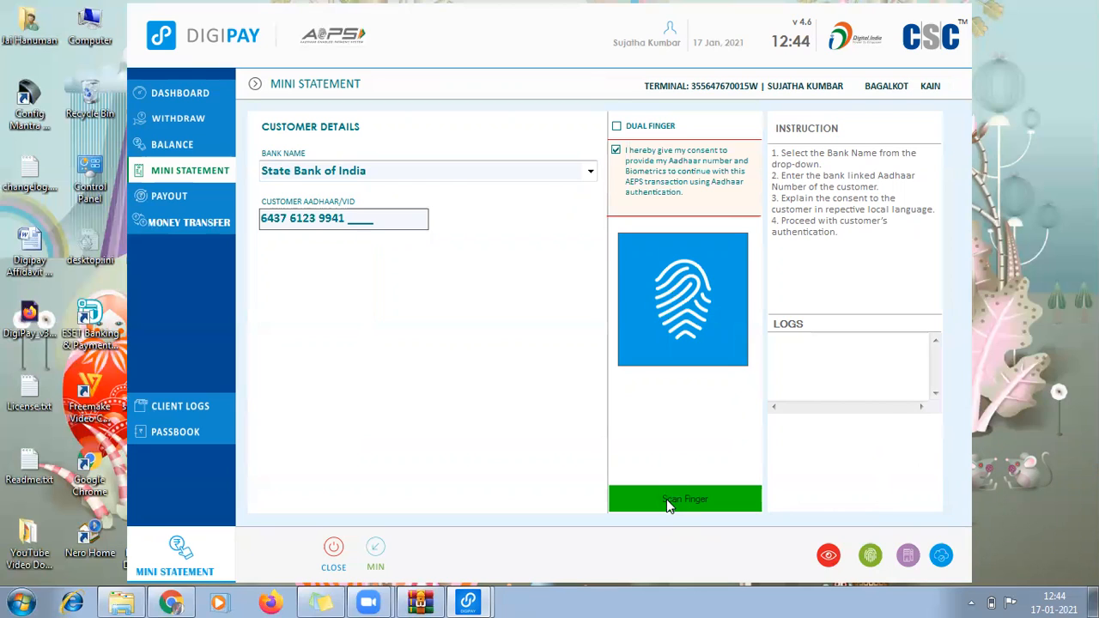
{"action": "mouse_move", "coordinate": [465, 600]}
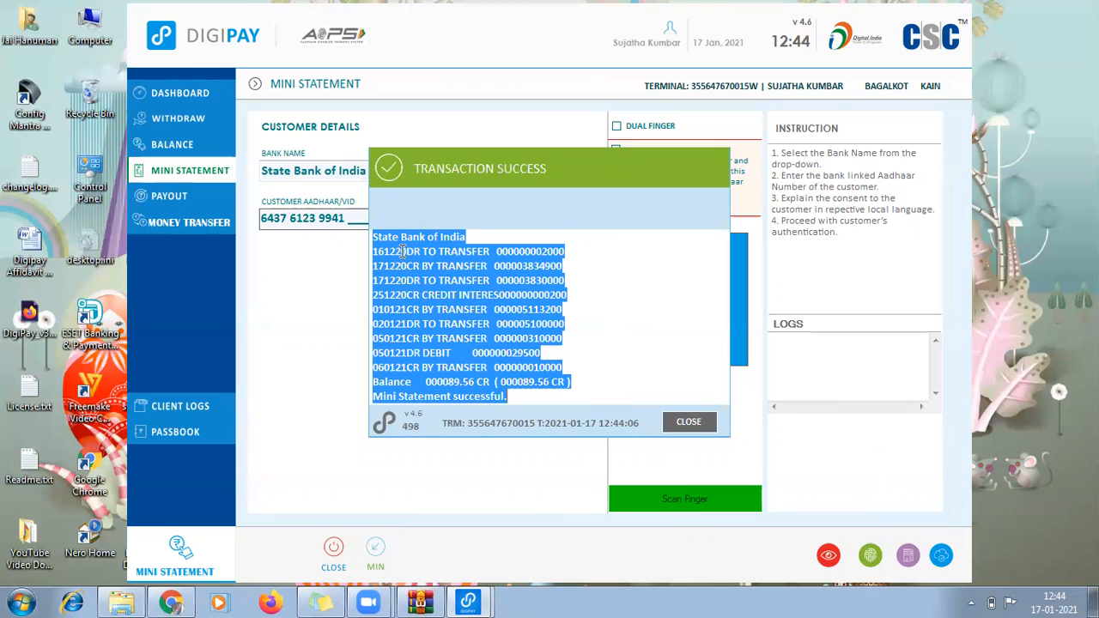
{"action": "left_click", "coordinate": [688, 422]}
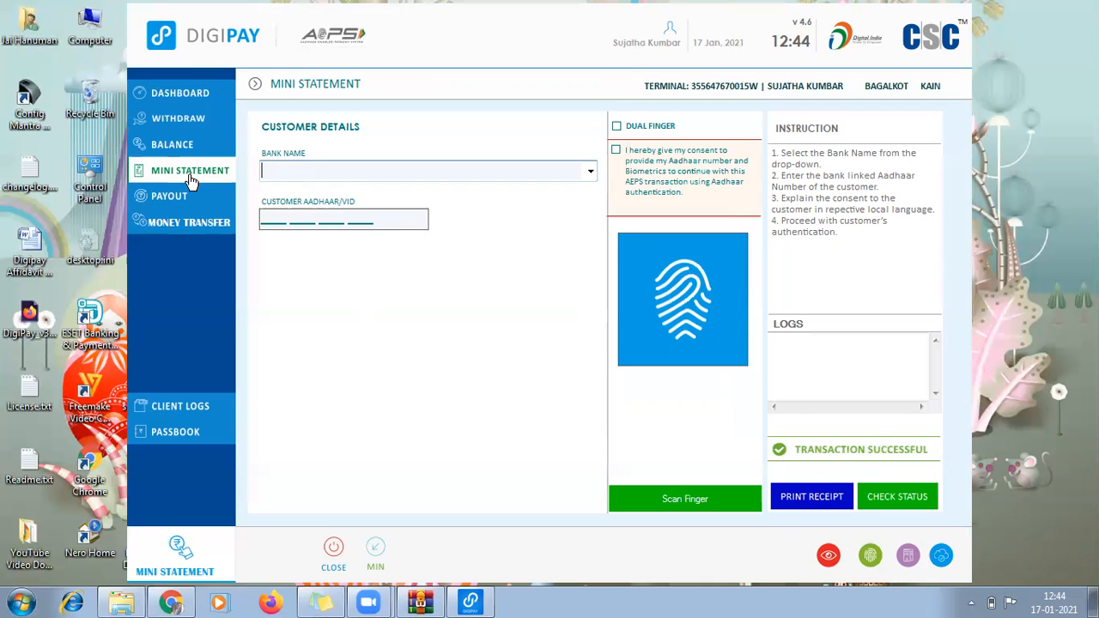
Step: Open the cash withdrawal form, select State Bank of India and set the amount to 200
{"action": "left_click", "coordinate": [174, 118]}
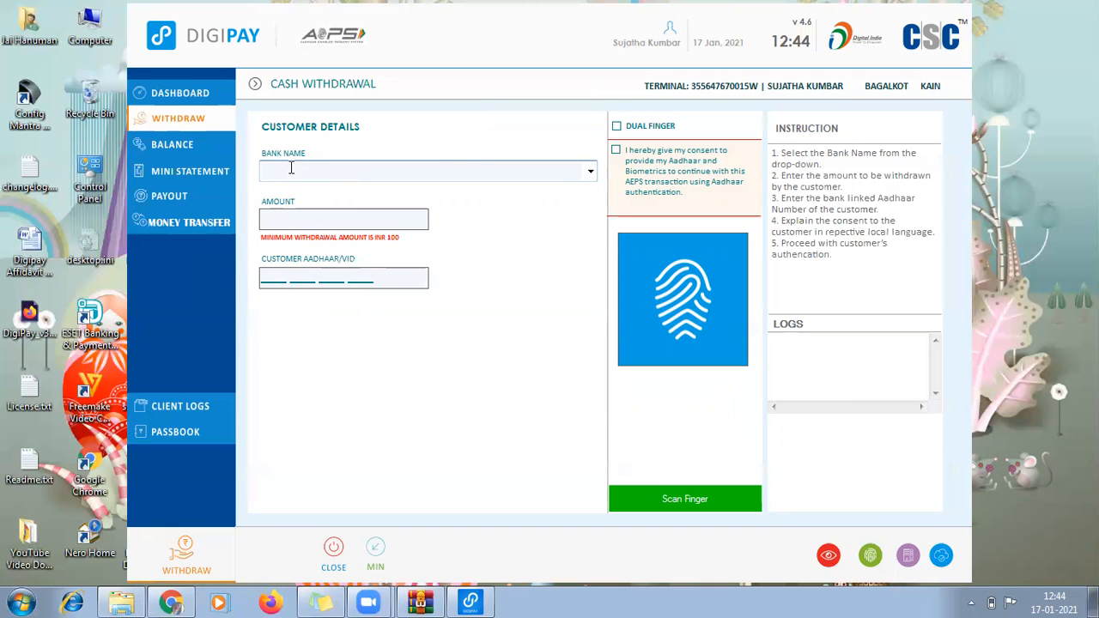
{"action": "left_click", "coordinate": [589, 171]}
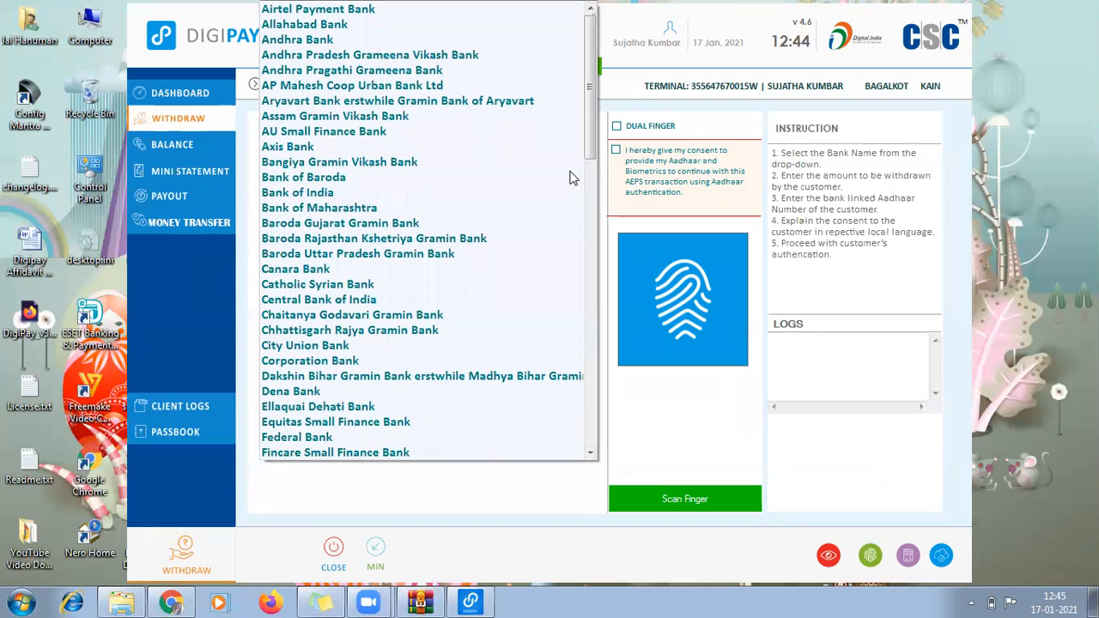
{"action": "scroll", "coordinate": [599, 182], "scroll_direction": "down", "scroll_amount": 1}
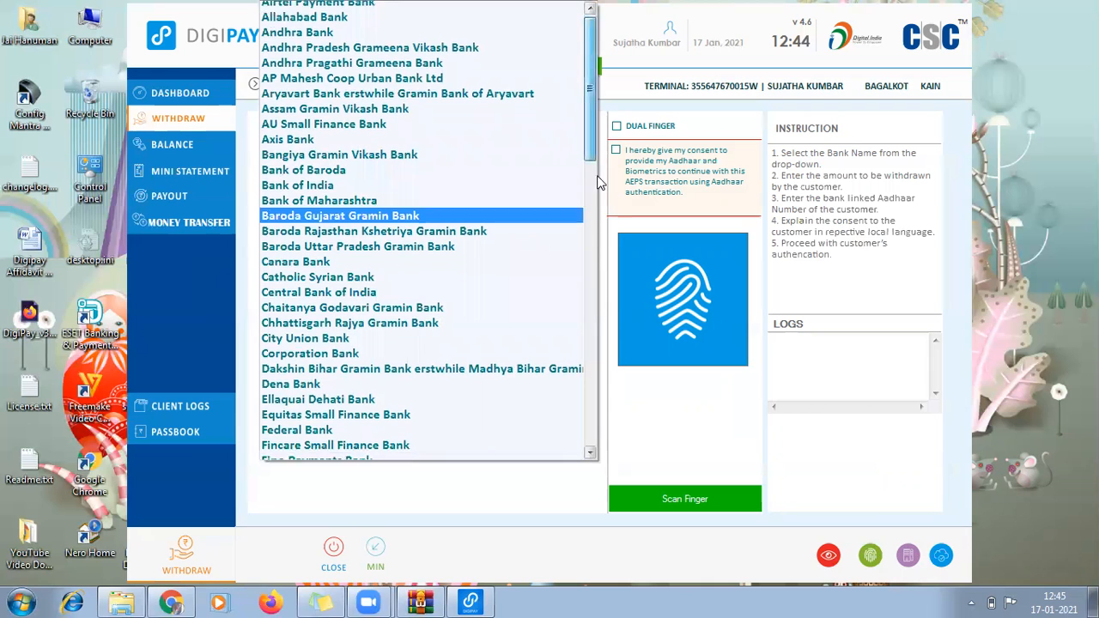
{"action": "scroll", "coordinate": [592, 232], "scroll_direction": "down", "scroll_amount": 12}
{"action": "scroll", "coordinate": [588, 285], "scroll_direction": "down", "scroll_amount": 6}
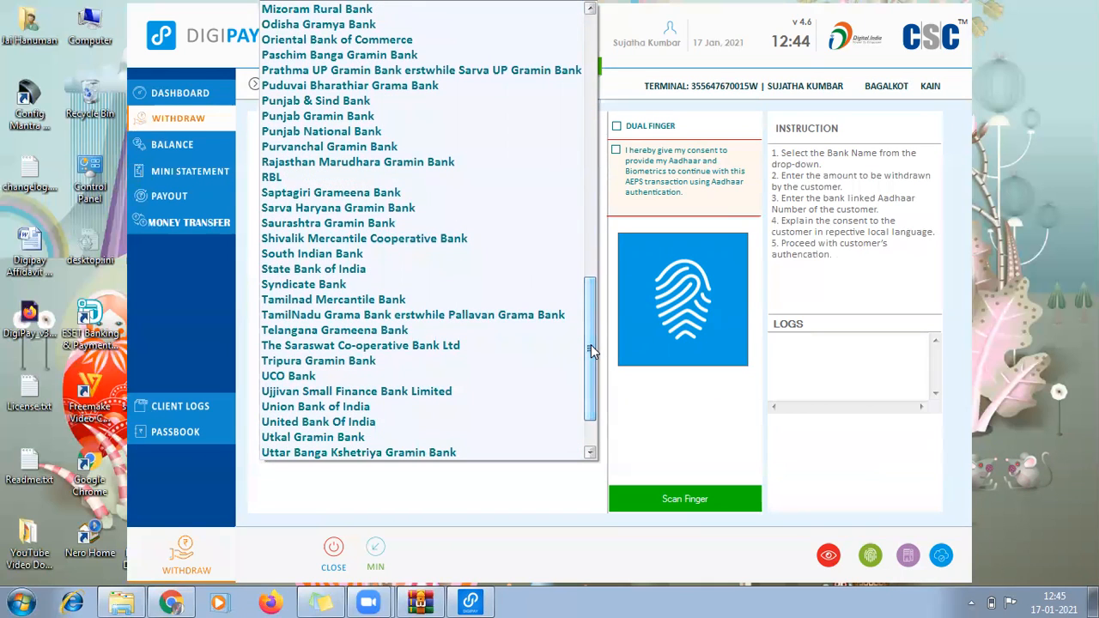
{"action": "left_click", "coordinate": [331, 272]}
{"action": "left_click", "coordinate": [271, 218]}
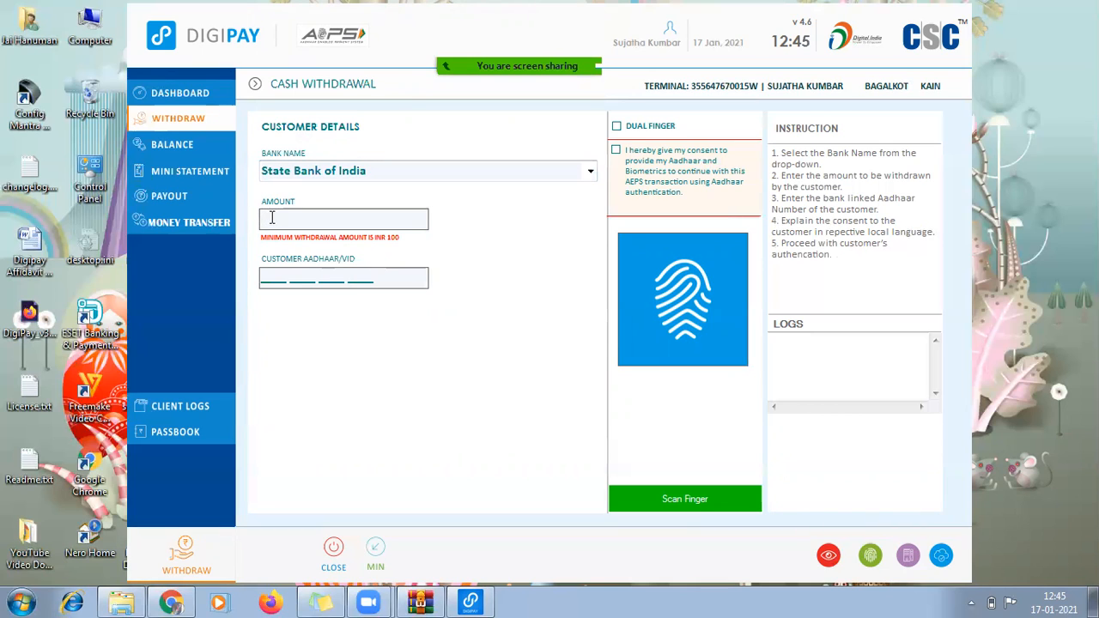
{"action": "type", "text": "200"}
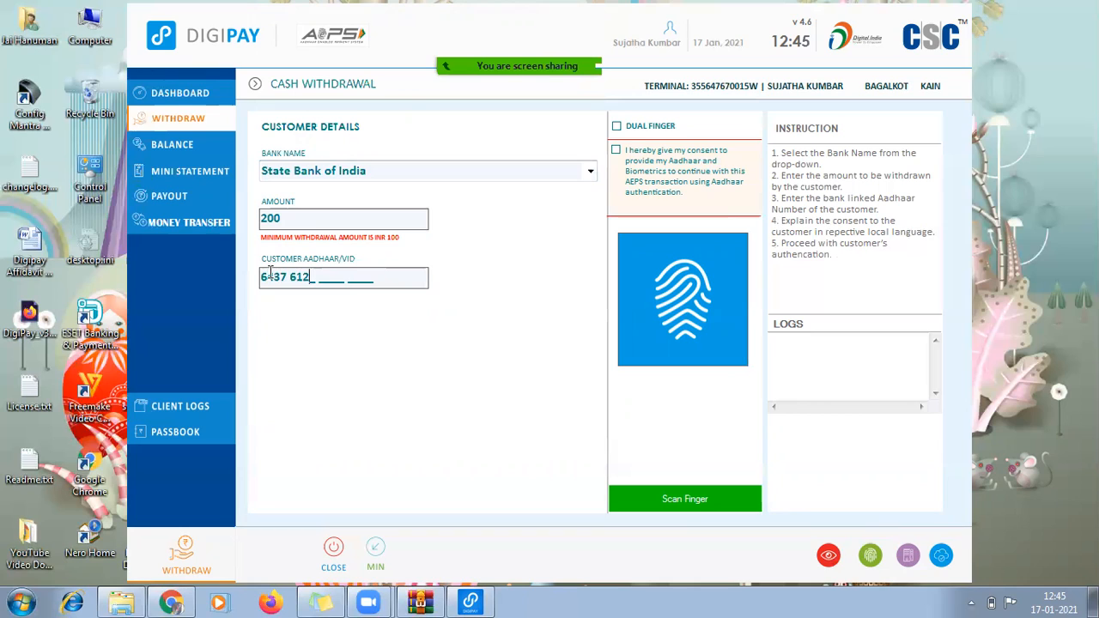
Step: Authorise the withdrawal with the customer's Aadhaar number, biometric consent and fingerprint scan, and close the transaction result
{"action": "left_click", "coordinate": [615, 150]}
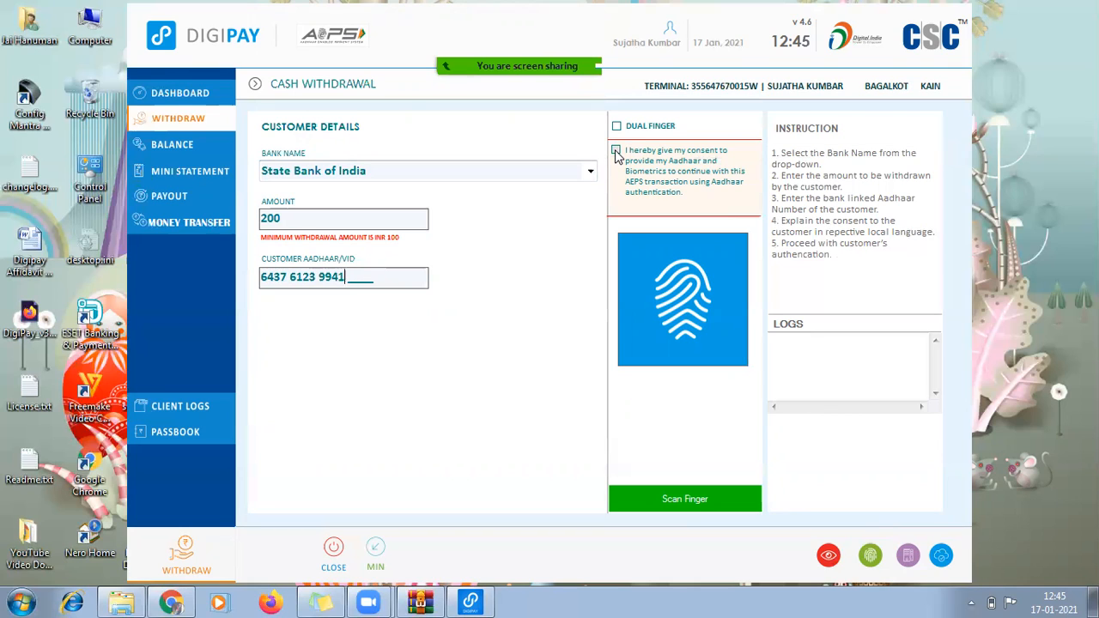
{"action": "left_click", "coordinate": [673, 502]}
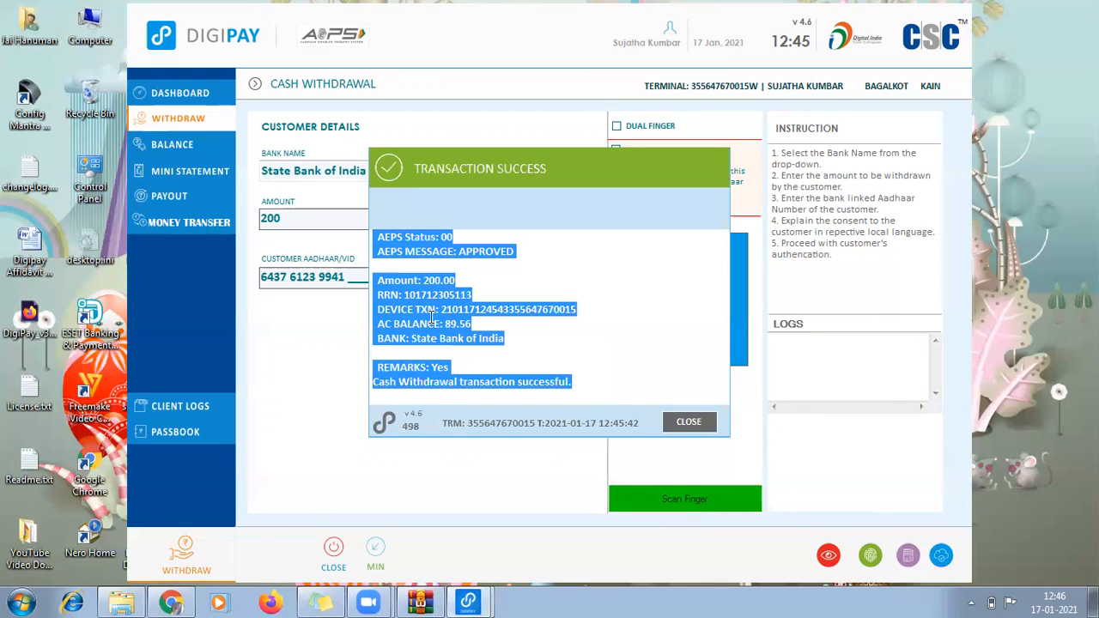
{"action": "left_click", "coordinate": [685, 423]}
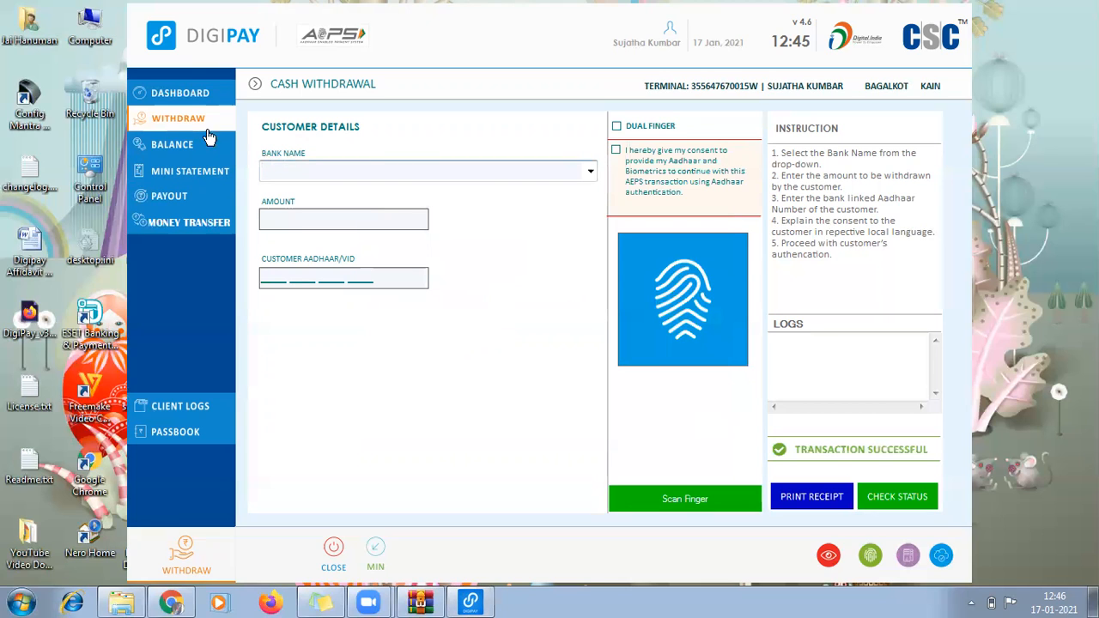
Step: Check the wallet balance on the dashboard and review the transactions in the passbook
{"action": "left_click", "coordinate": [186, 97]}
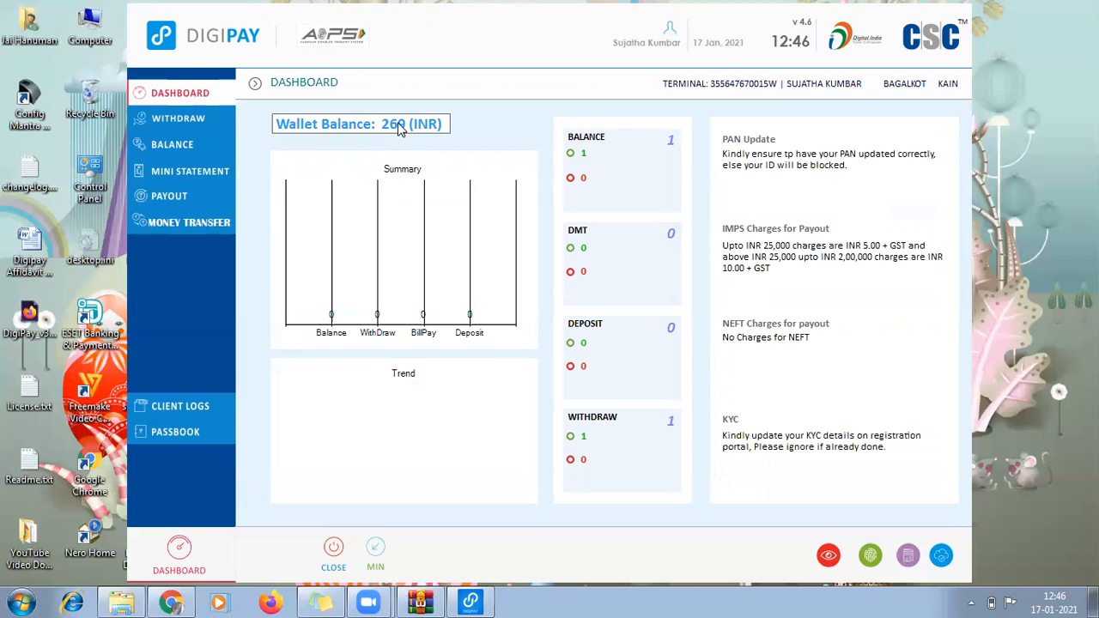
{"action": "left_click", "coordinate": [174, 433]}
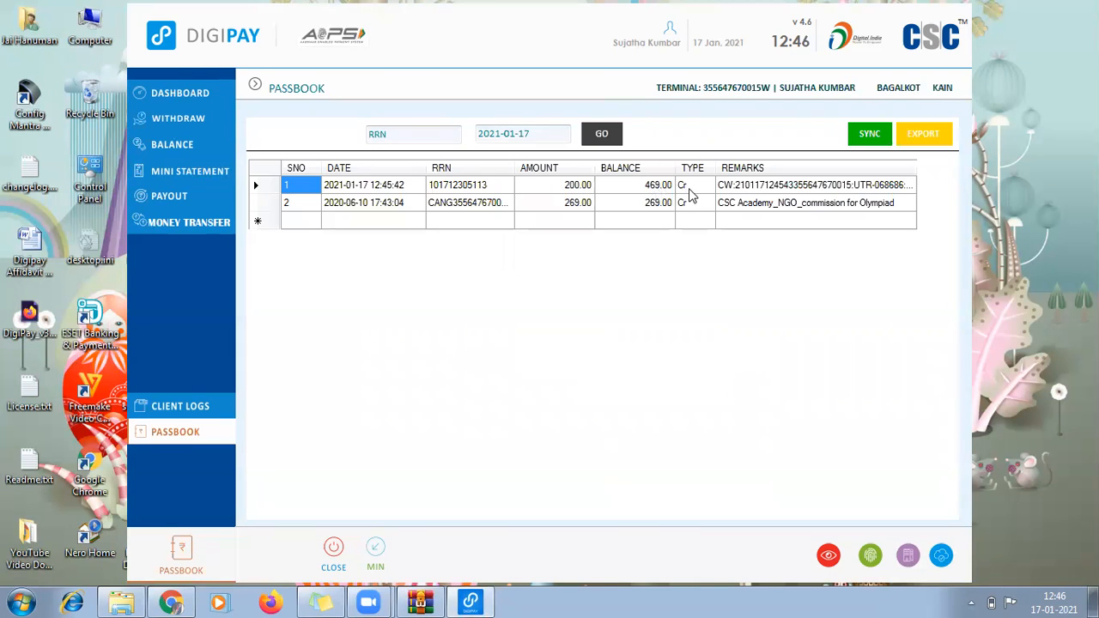
Step: Open the payout form, enter the operator's CSC ID and set the payout amount to 200
{"action": "left_click", "coordinate": [161, 97]}
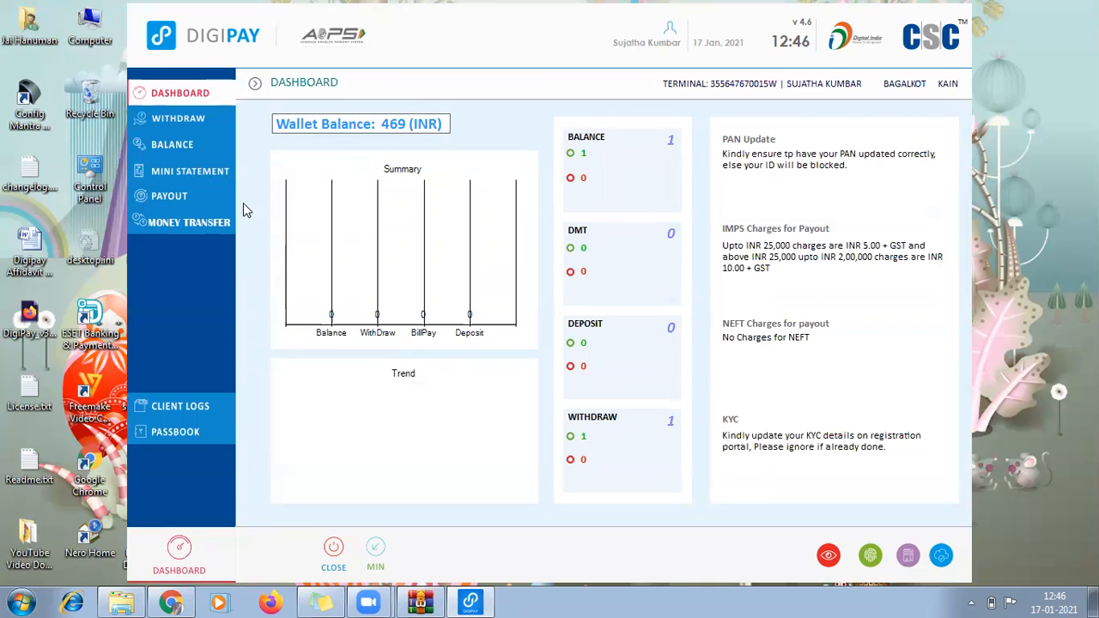
{"action": "left_click", "coordinate": [177, 197]}
{"action": "left_click", "coordinate": [162, 208]}
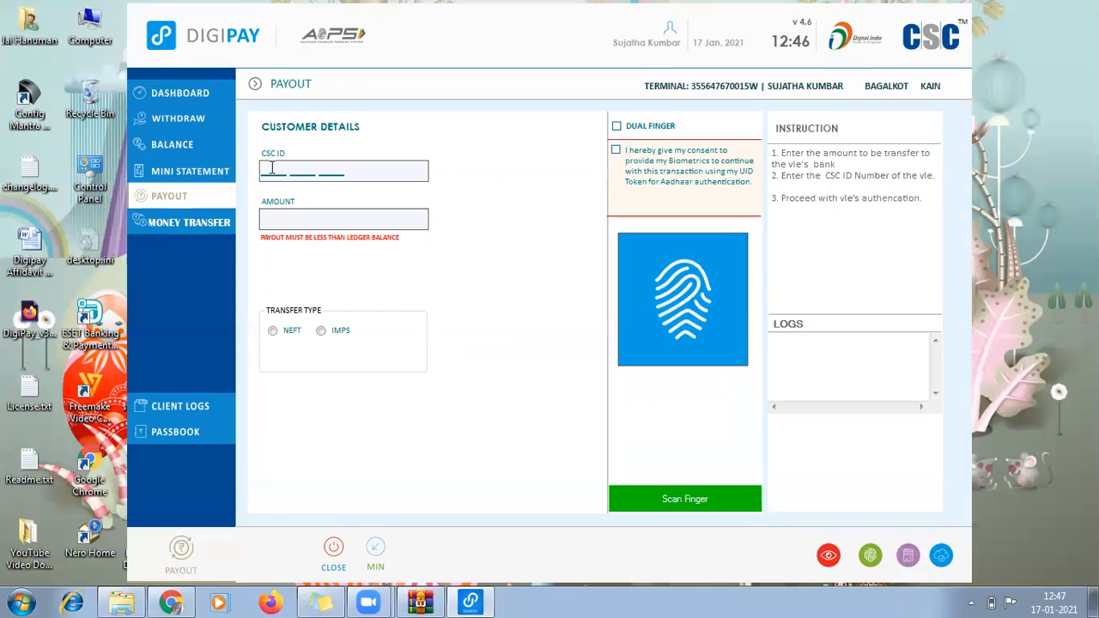
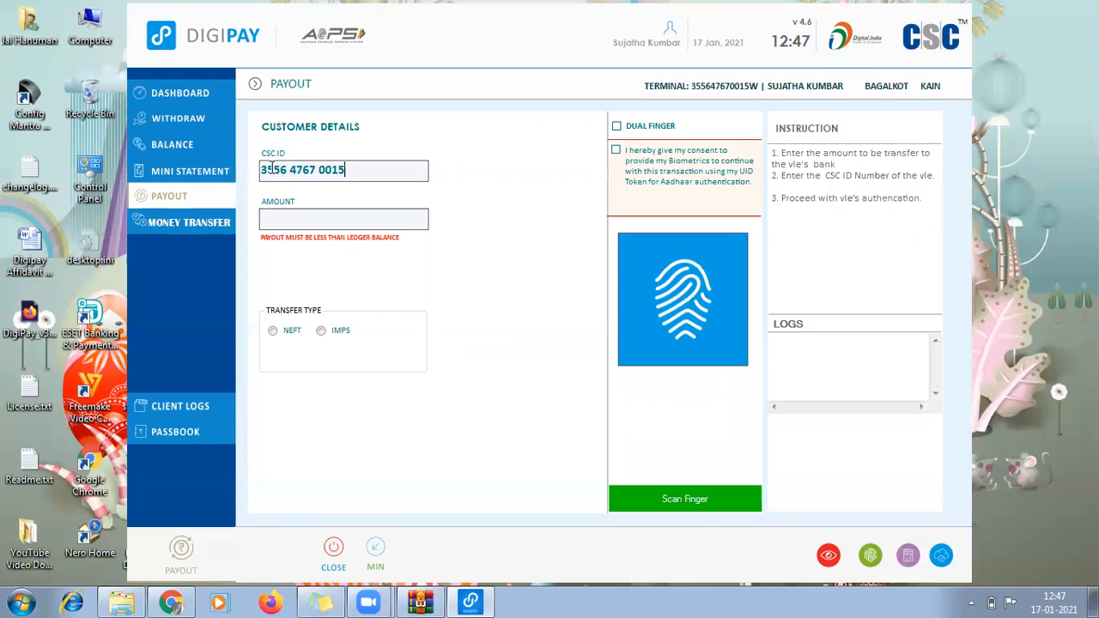
{"action": "left_click", "coordinate": [289, 219]}
{"action": "type", "text": "200"}
Step: Try to submit the payout as an IMPS transfer with biometric consent and a finger scan, and close the transaction result
{"action": "left_click", "coordinate": [320, 330]}
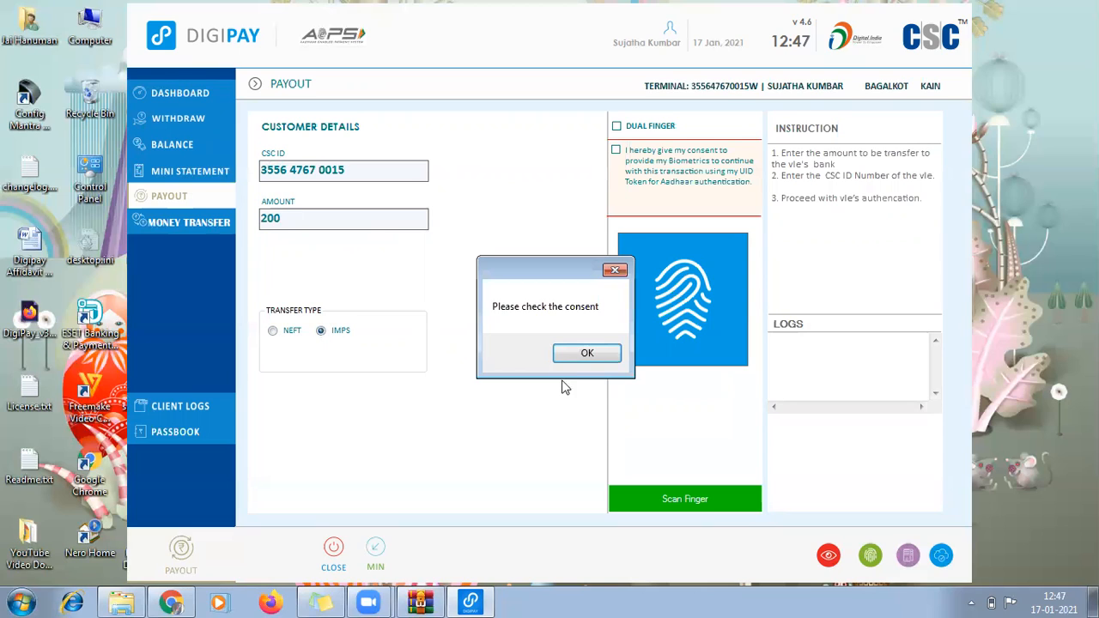
{"action": "left_click", "coordinate": [581, 353]}
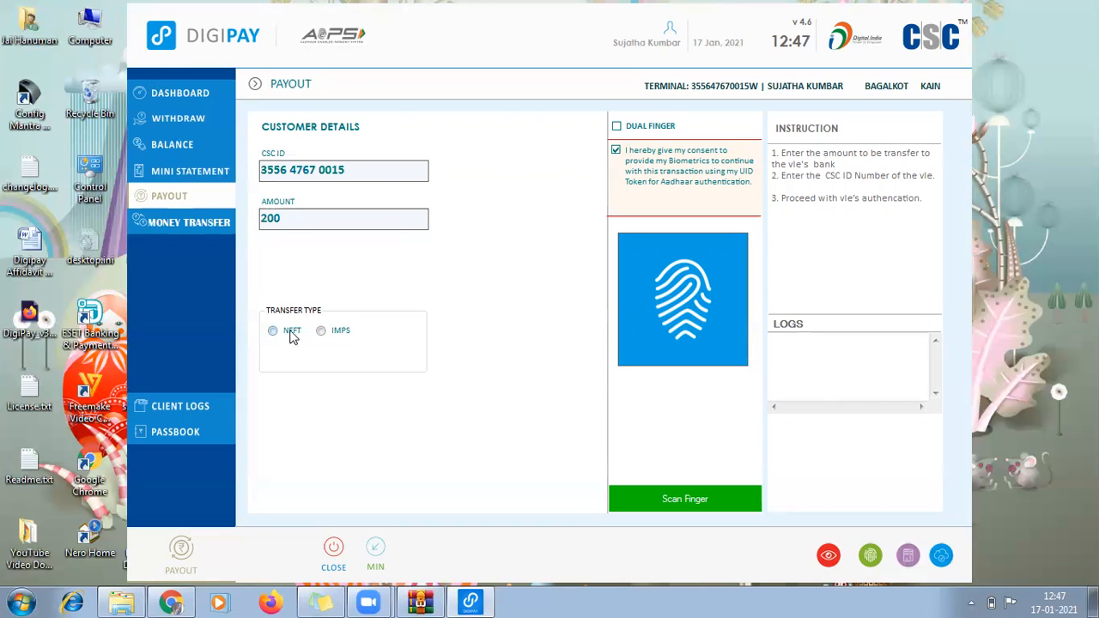
{"action": "left_click", "coordinate": [321, 334]}
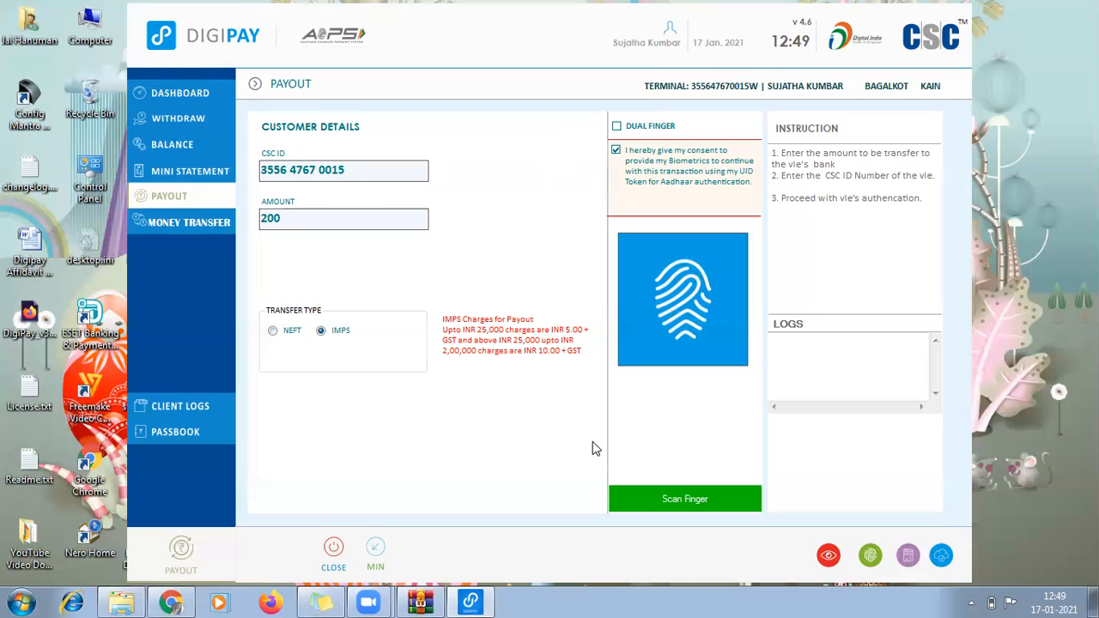
{"action": "left_click", "coordinate": [663, 501]}
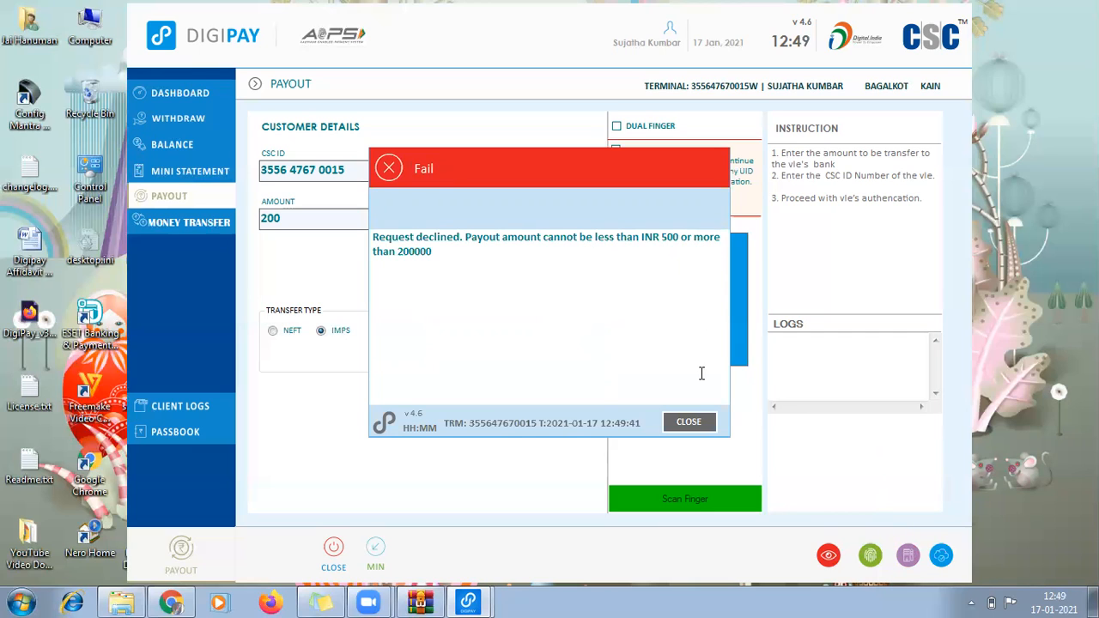
{"action": "left_click", "coordinate": [689, 423]}
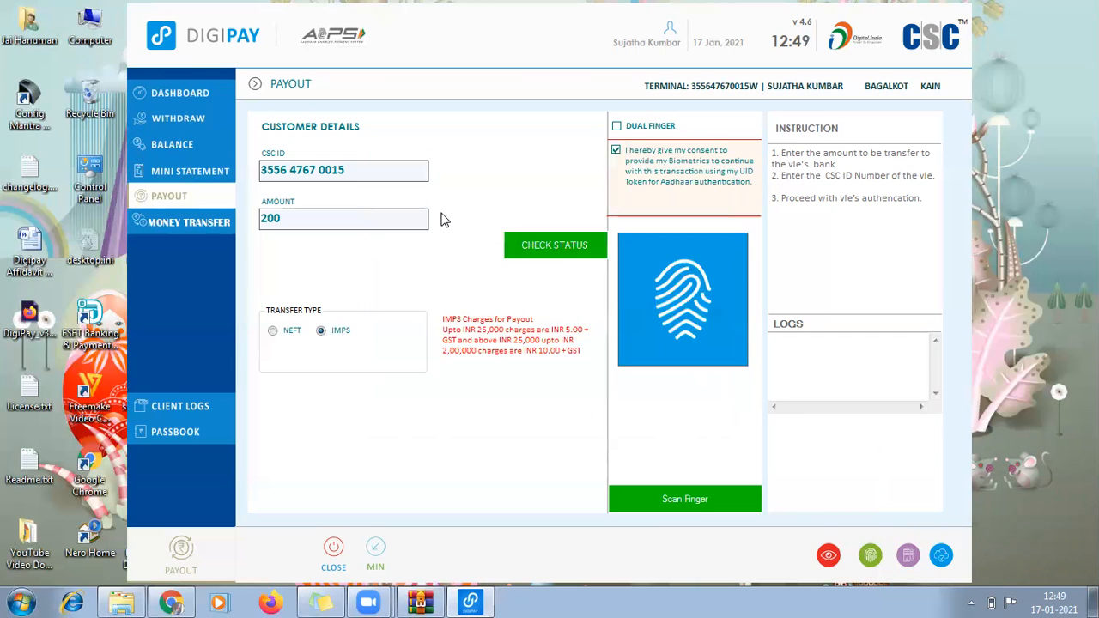
{"action": "left_click", "coordinate": [204, 96]}
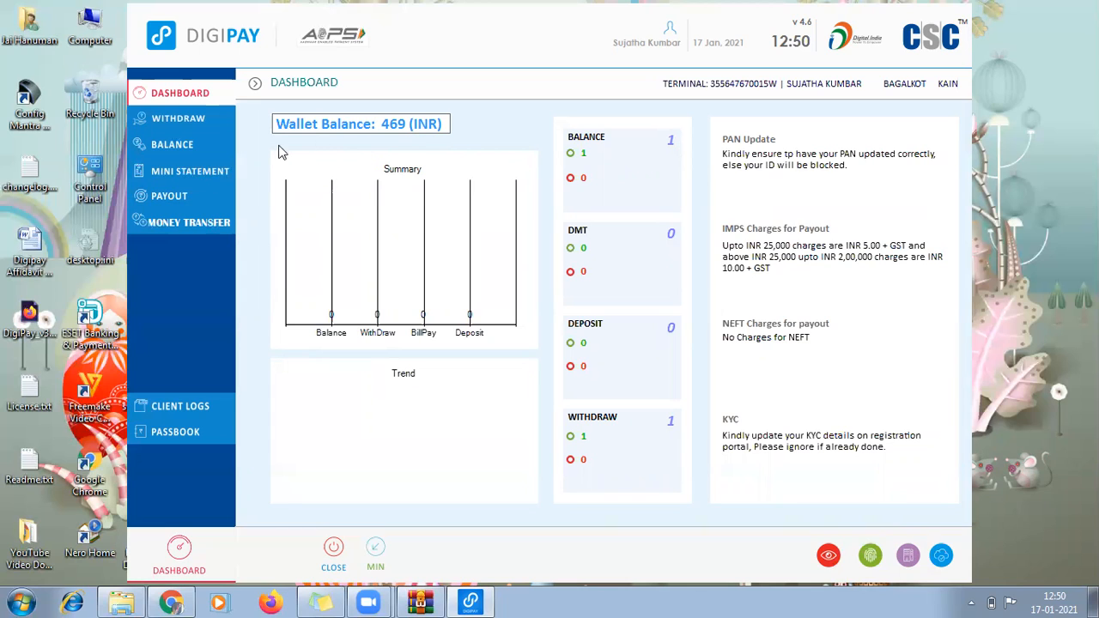
{"action": "left_click", "coordinate": [178, 198]}
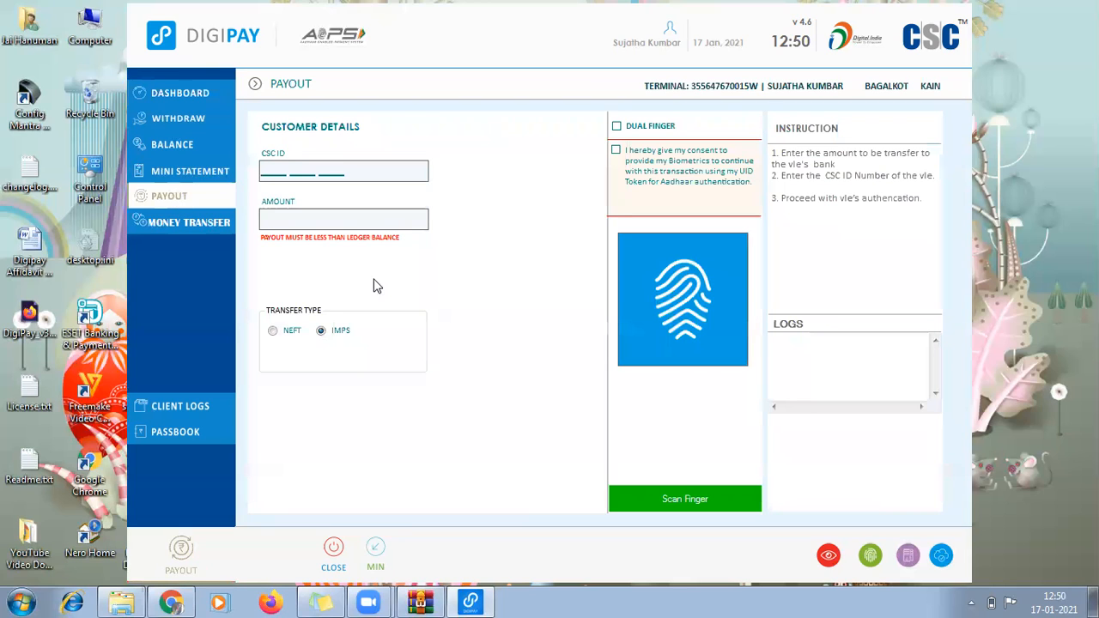
{"action": "left_click", "coordinate": [616, 150]}
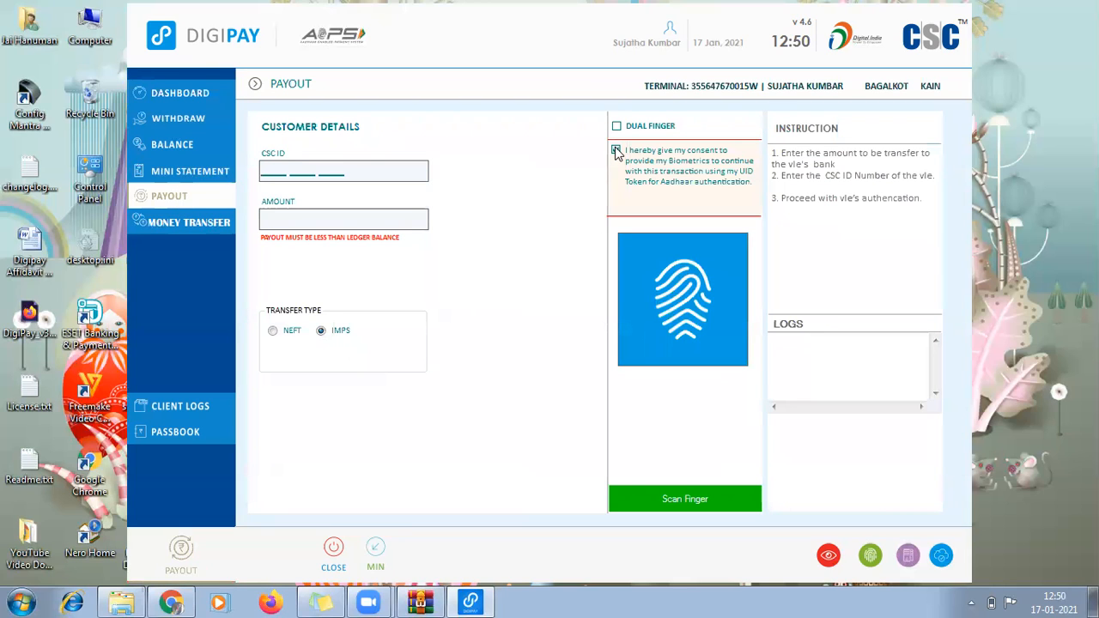
{"action": "left_click", "coordinate": [323, 332]}
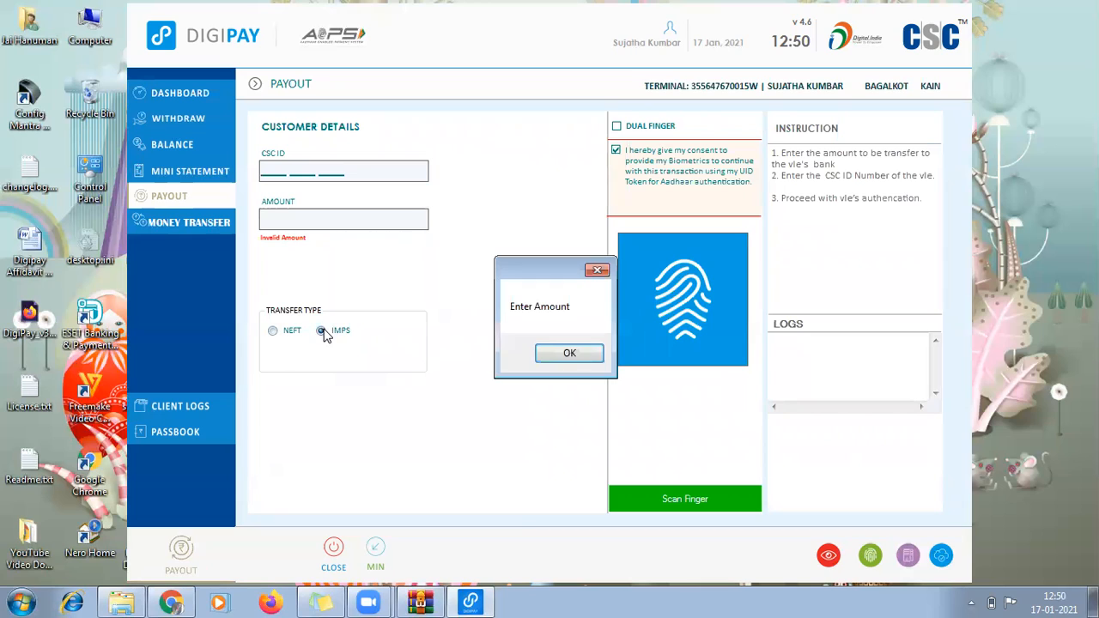
{"action": "left_click", "coordinate": [578, 356]}
{"action": "left_click", "coordinate": [275, 164]}
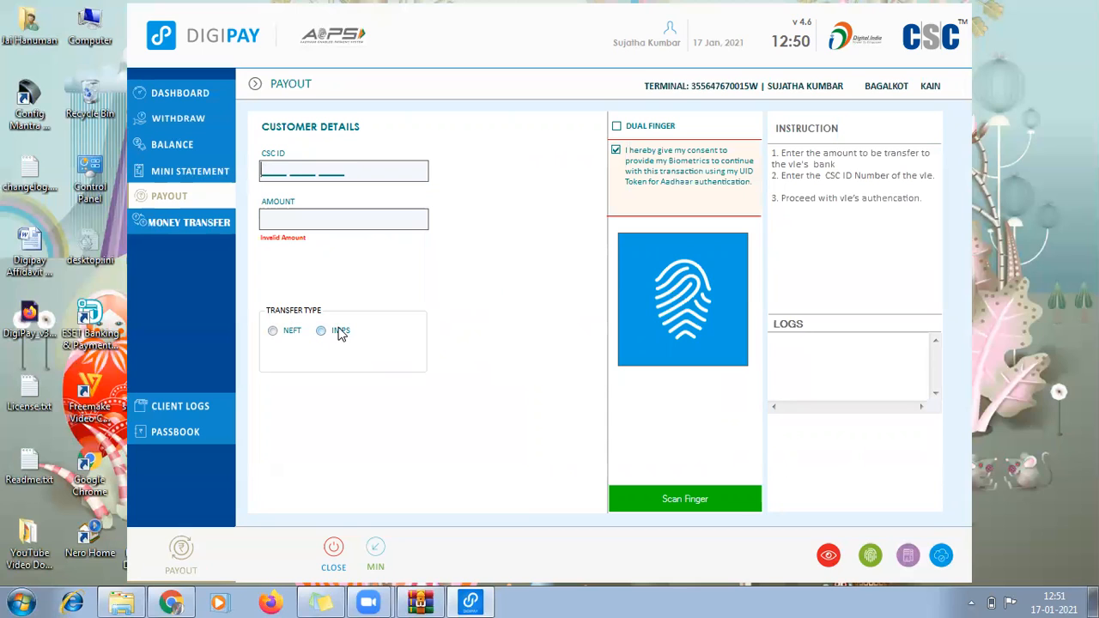
Step: Review the dashboard's wallet balance, the payout form's transfer options and the passbook transactions, and return to the dashboard
{"action": "left_click", "coordinate": [195, 99]}
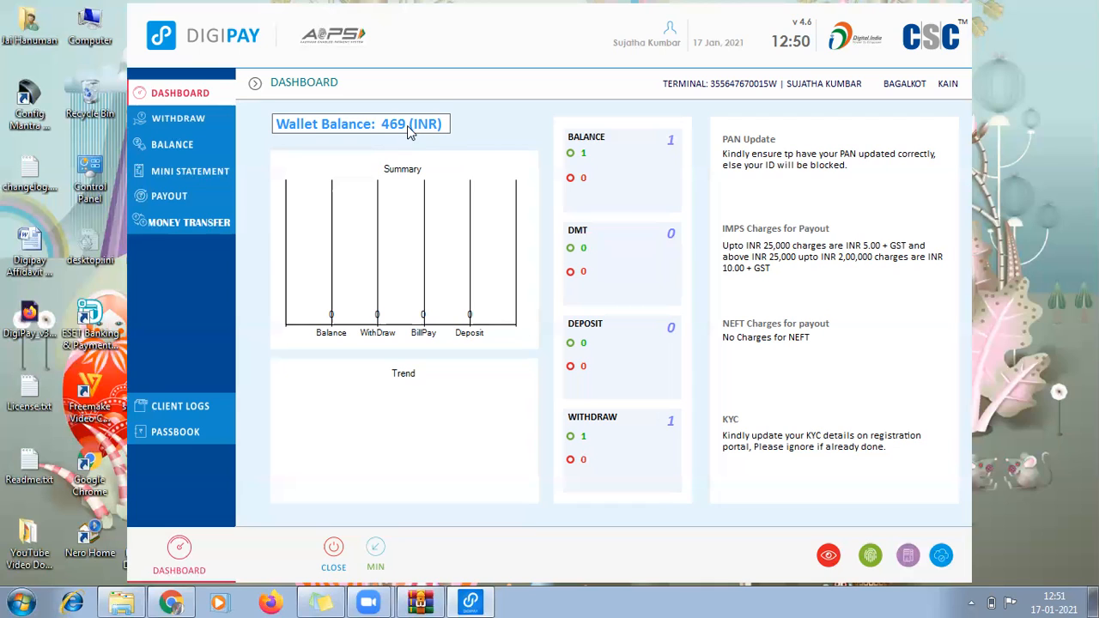
{"action": "left_click", "coordinate": [140, 196]}
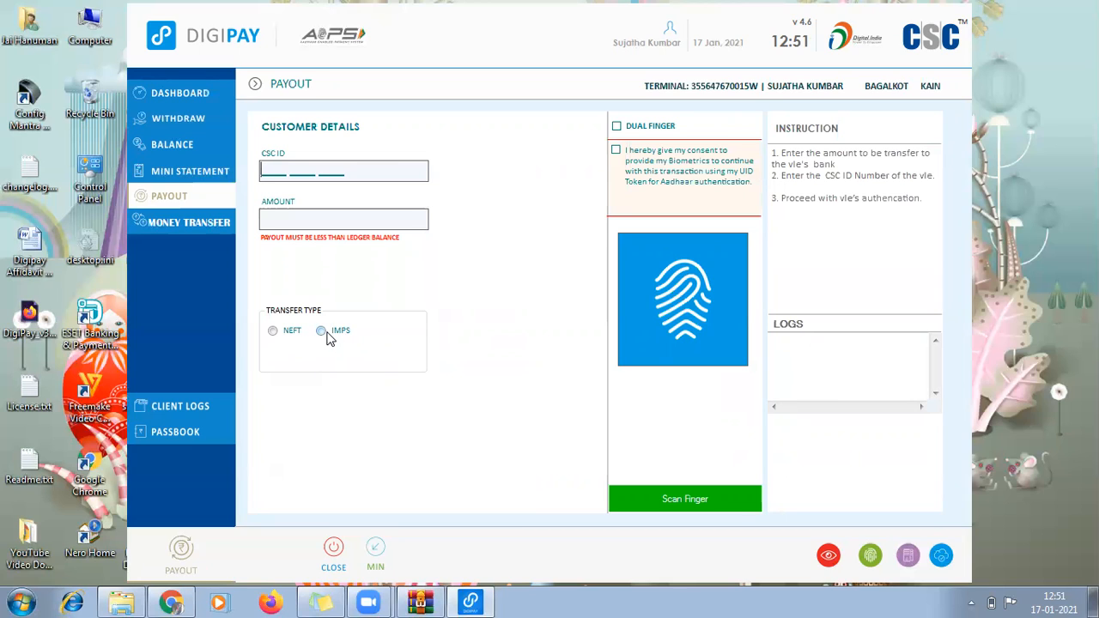
{"action": "left_click", "coordinate": [171, 431]}
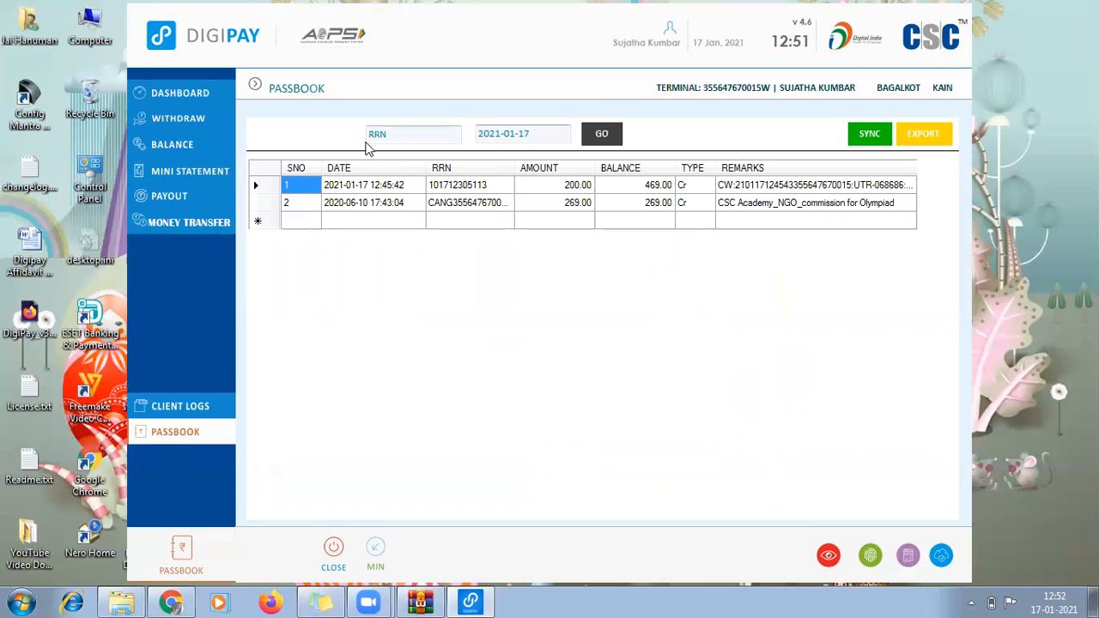
{"action": "left_click", "coordinate": [199, 99]}
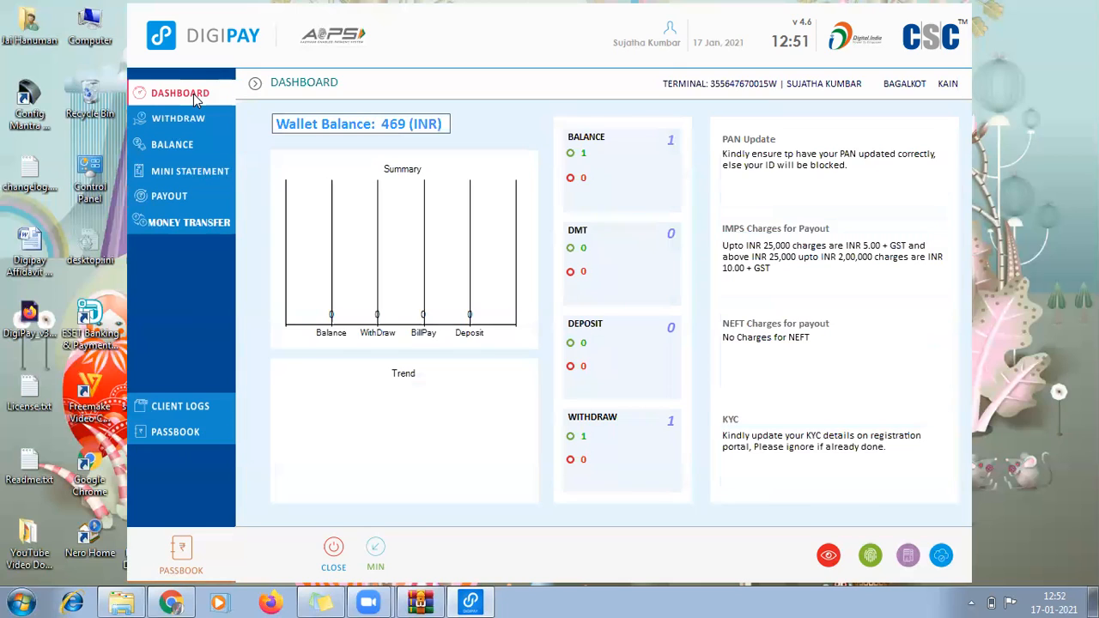